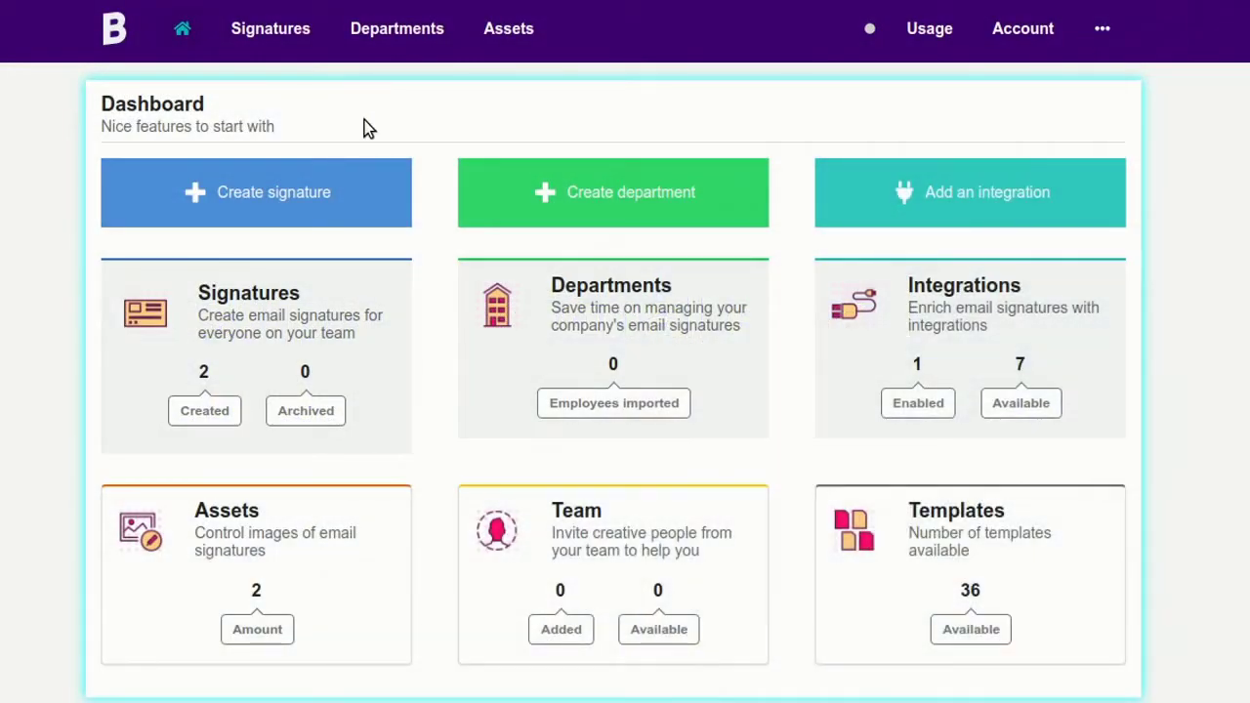
Step: Create a new signature from the featured template with the round photo and the Commercial Manager title
left_click(332, 193)
scroll(359, 283, "down", 2)
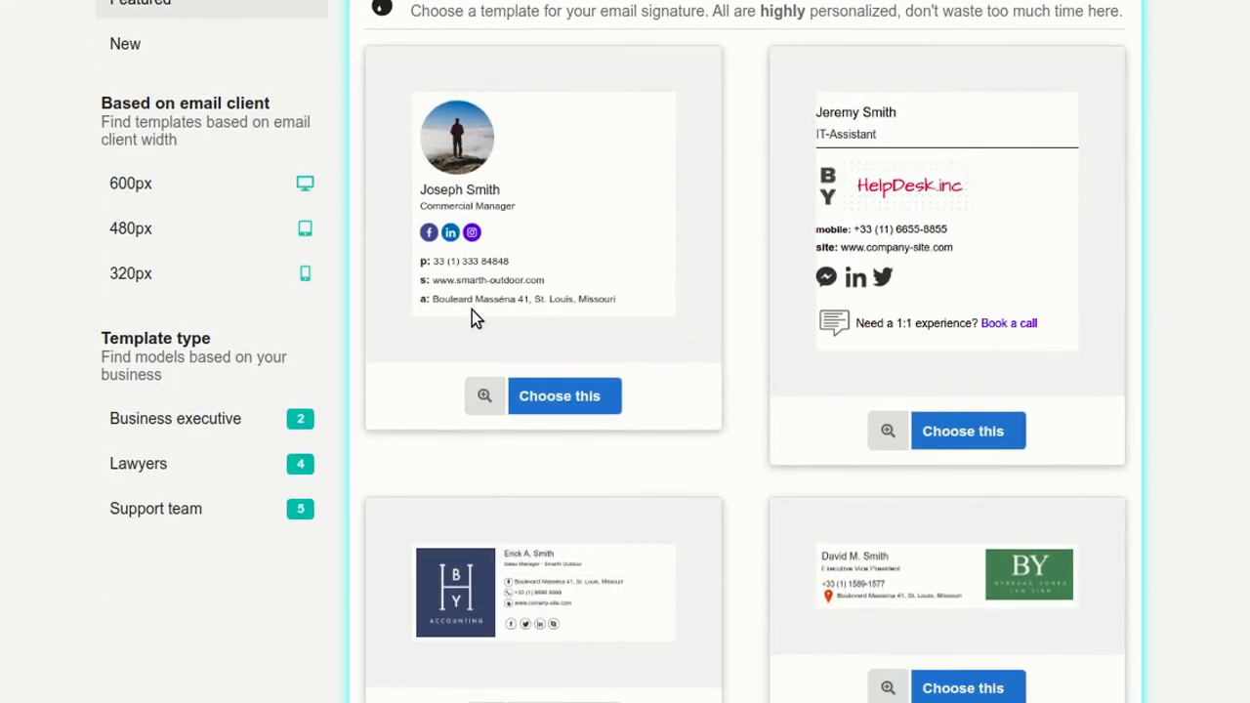
scroll(360, 287, "up", 1)
scroll(359, 158, "down", 1)
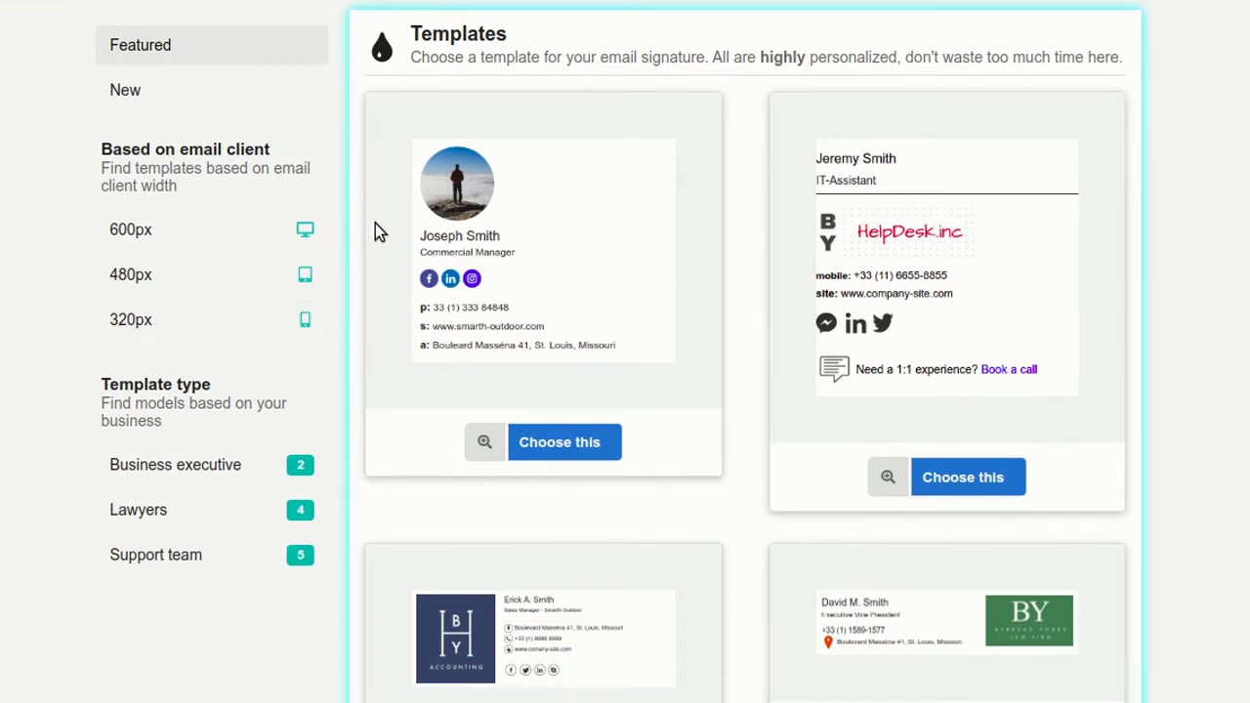
scroll(385, 224, "up", 1)
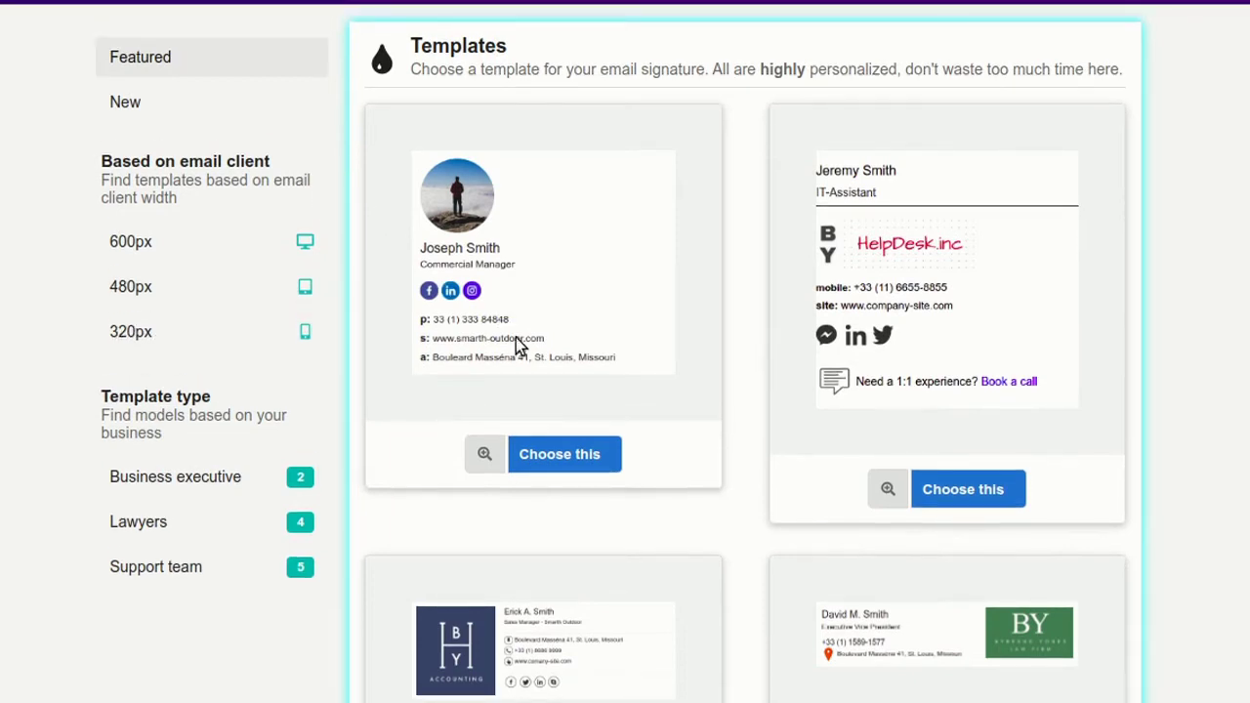
left_click(564, 456)
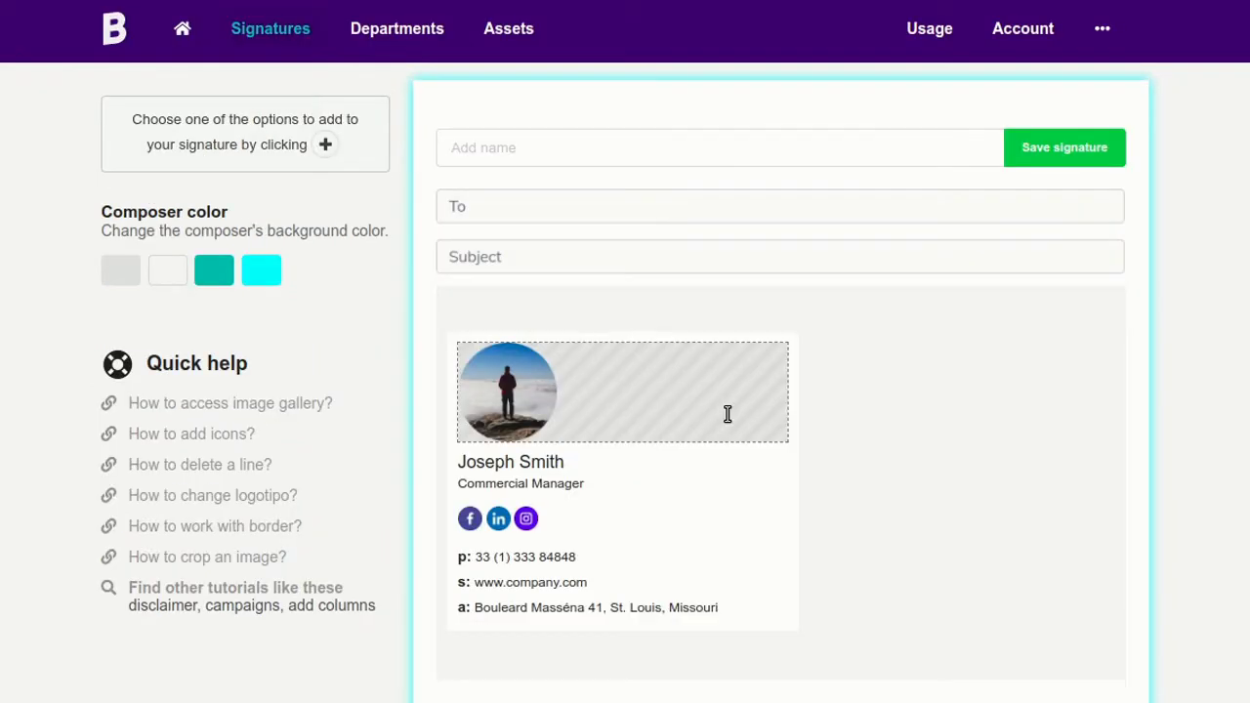
Step: Replace the sample name in the signature with the signer's full name
scroll(709, 445, "down", 1)
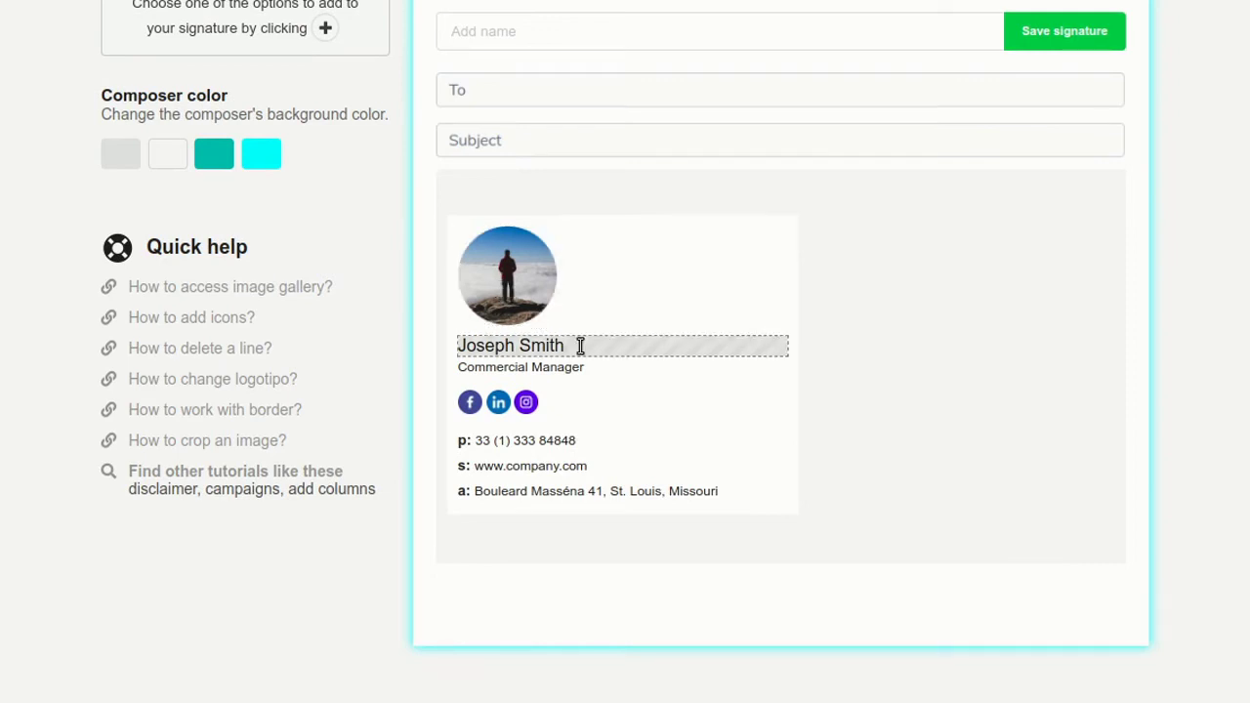
left_click(612, 338)
double_click(612, 332)
key("BackSpace")
type("Bernardo Castro")
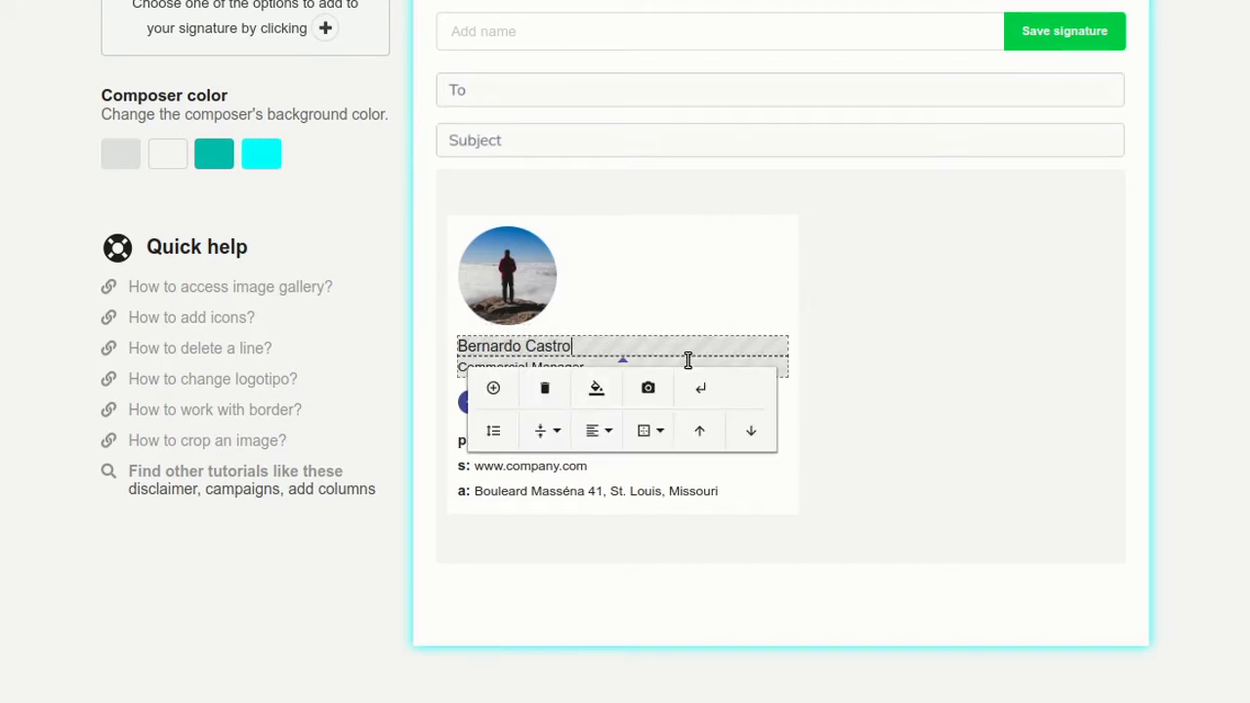
Step: Change the job title line under the name to "Founder of the Bybrand"
left_click(689, 361)
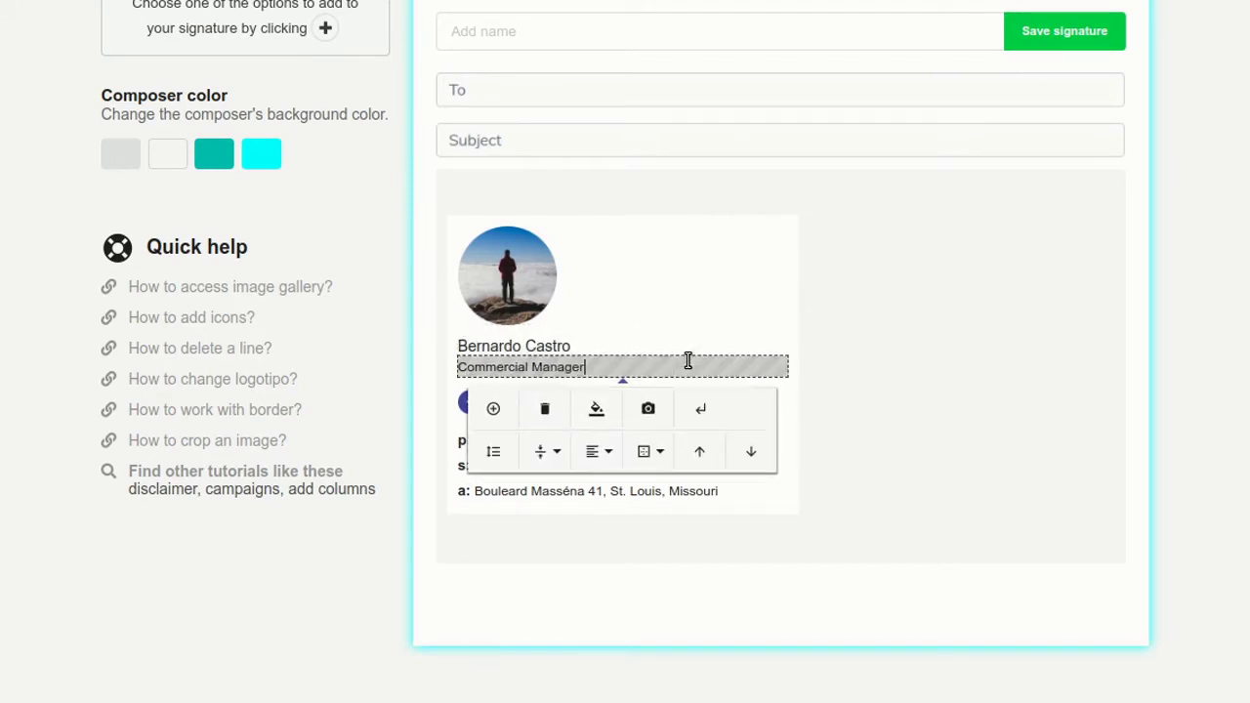
key("ctrl+BackSpace")
key("ctrl+BackSpace")
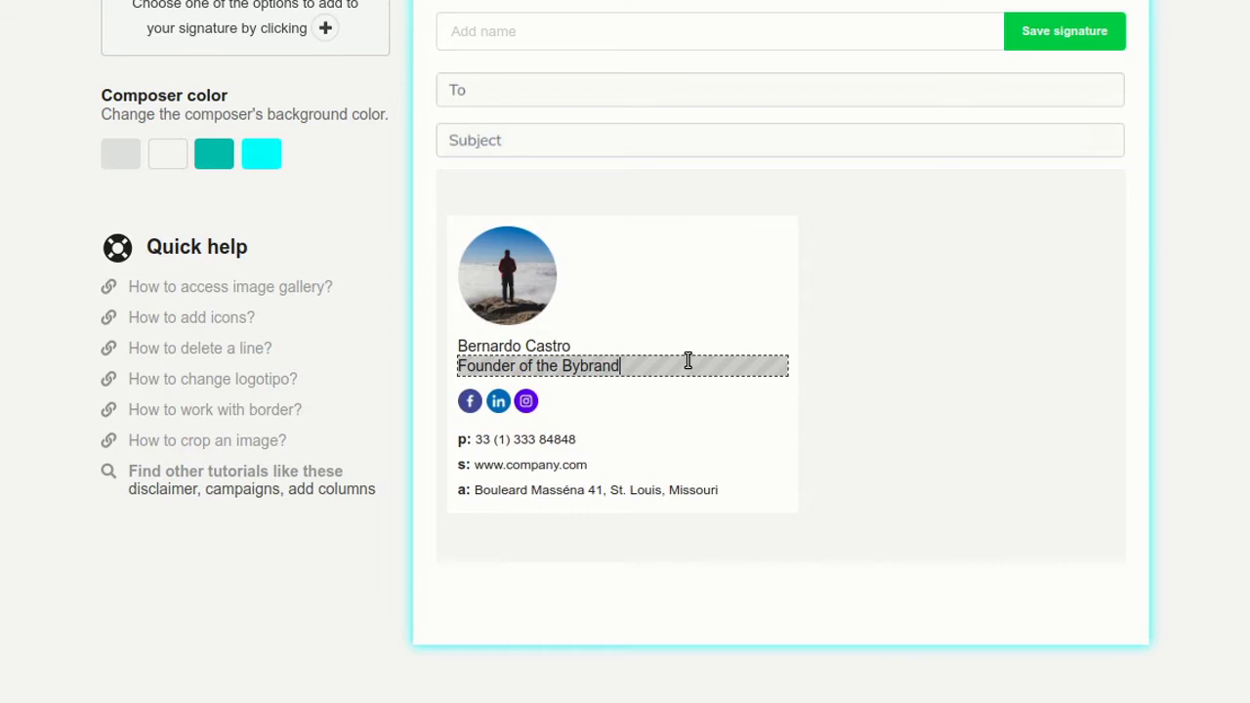
left_click(688, 361)
left_click(701, 202)
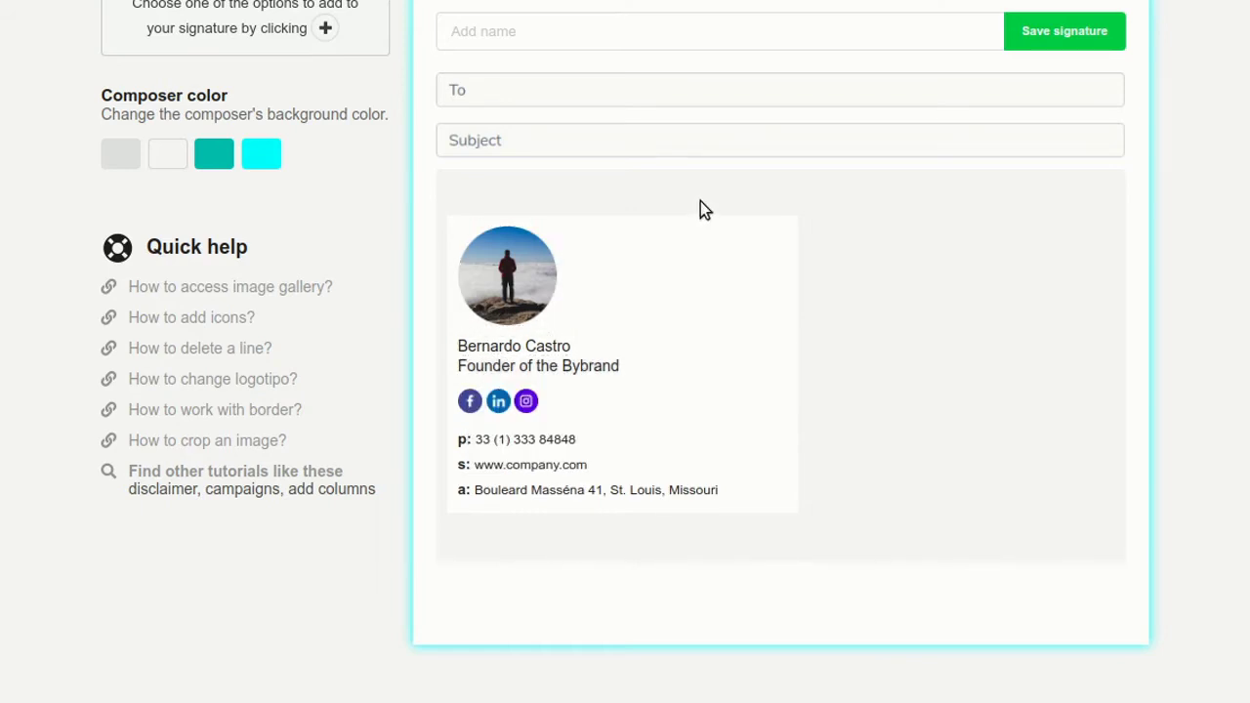
Step: Replace the sample photo with an uploaded portrait and shrink it to about a third of its size
left_click(504, 274)
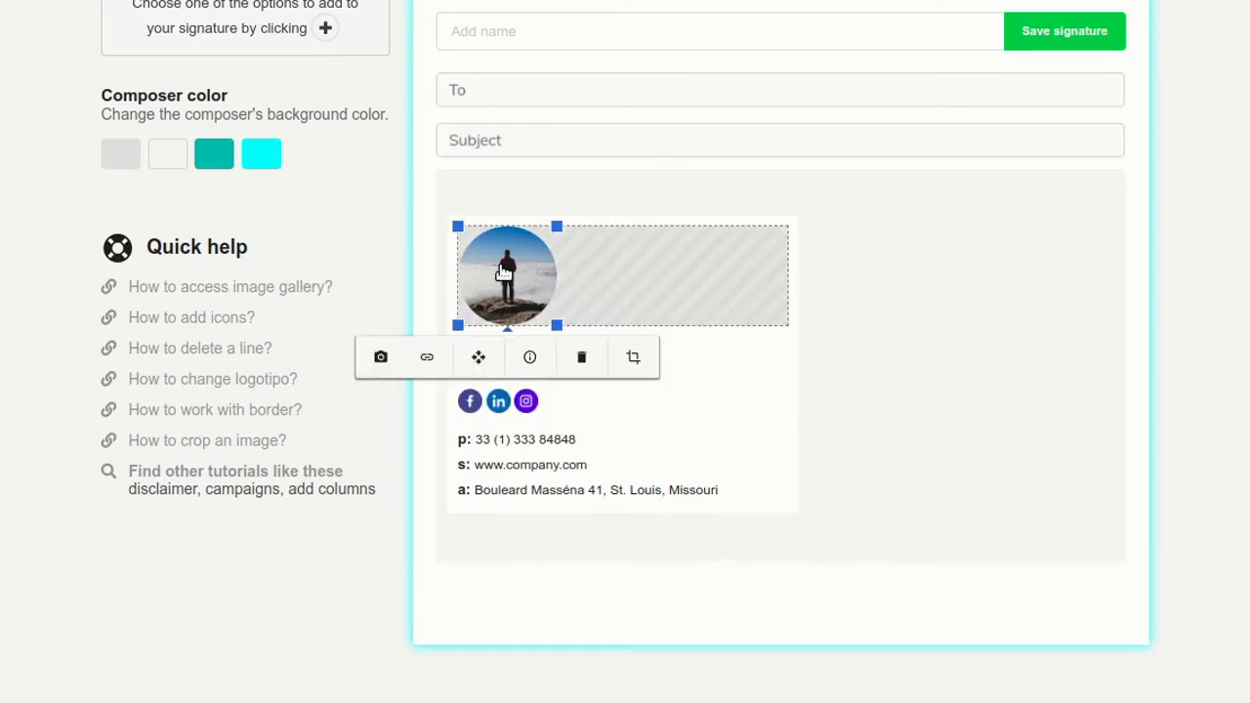
left_click(382, 357)
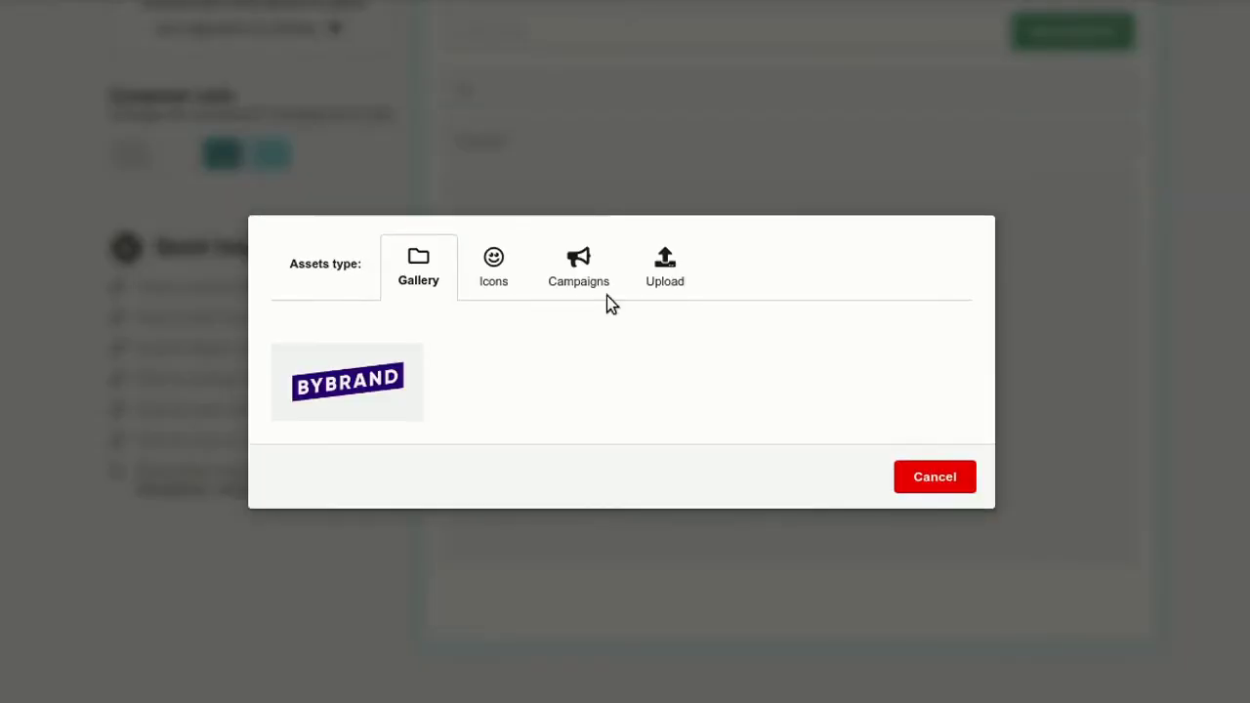
left_click(676, 276)
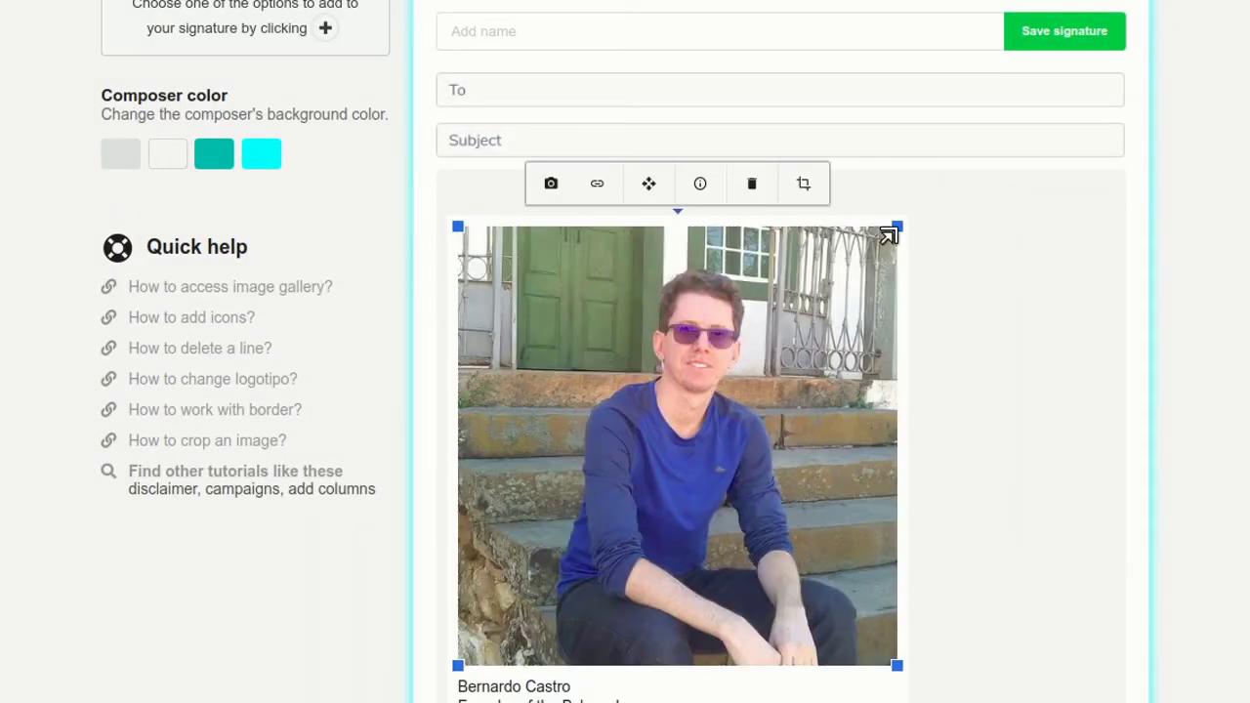
mouse_move(888, 233)
left_mouse_down()
mouse_move(811, 265)
mouse_move(603, 293)
left_mouse_up()
left_click(991, 271)
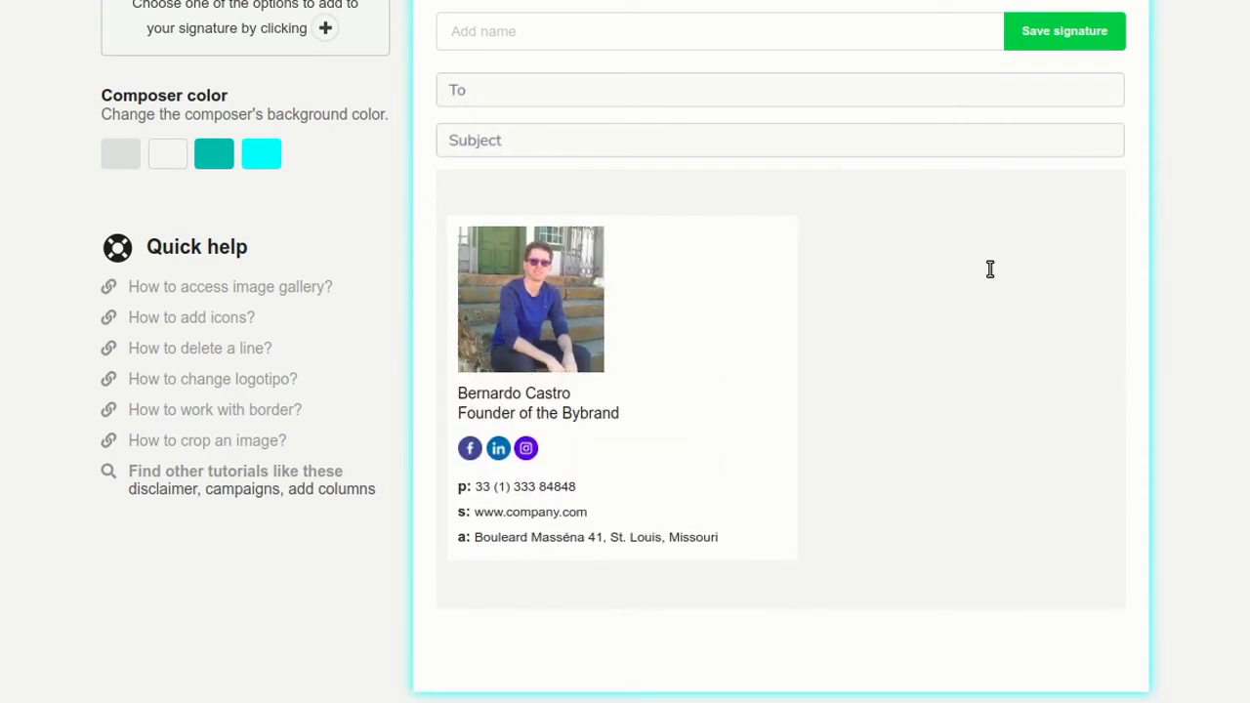
Step: Crop the portrait to a circle around the head and upper body, and shrink the cropped image above the name
left_click(539, 285)
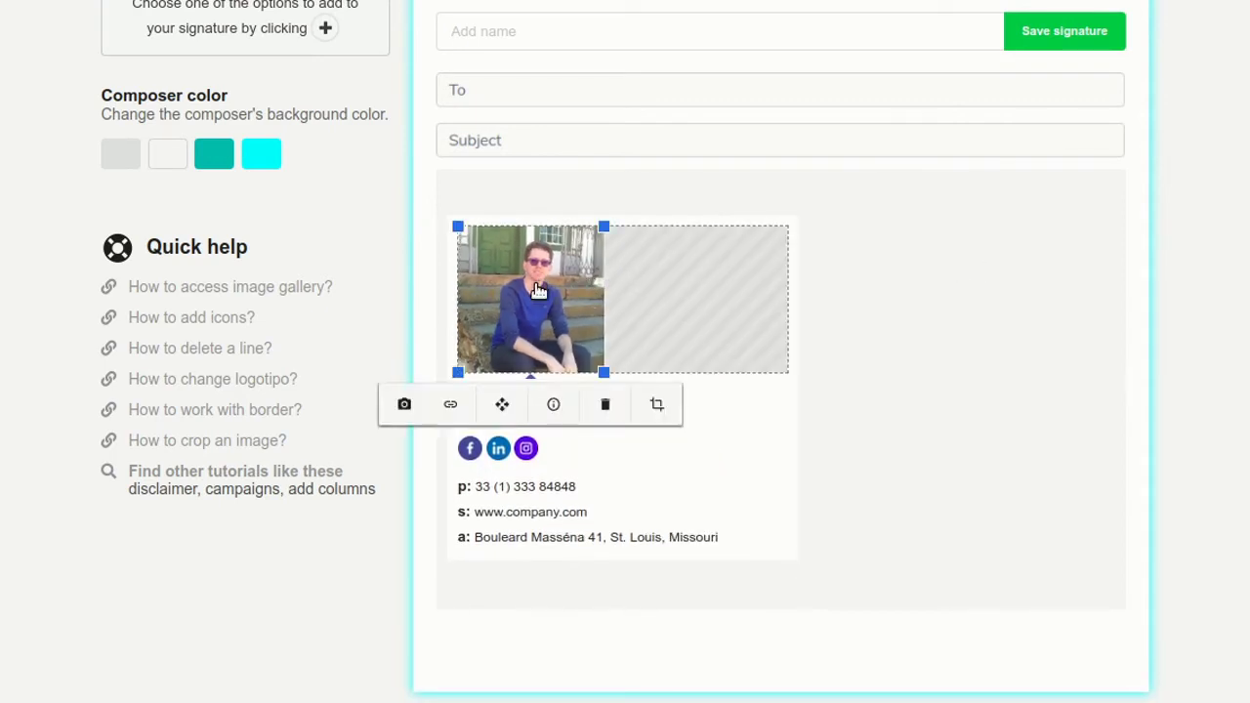
left_click(662, 409)
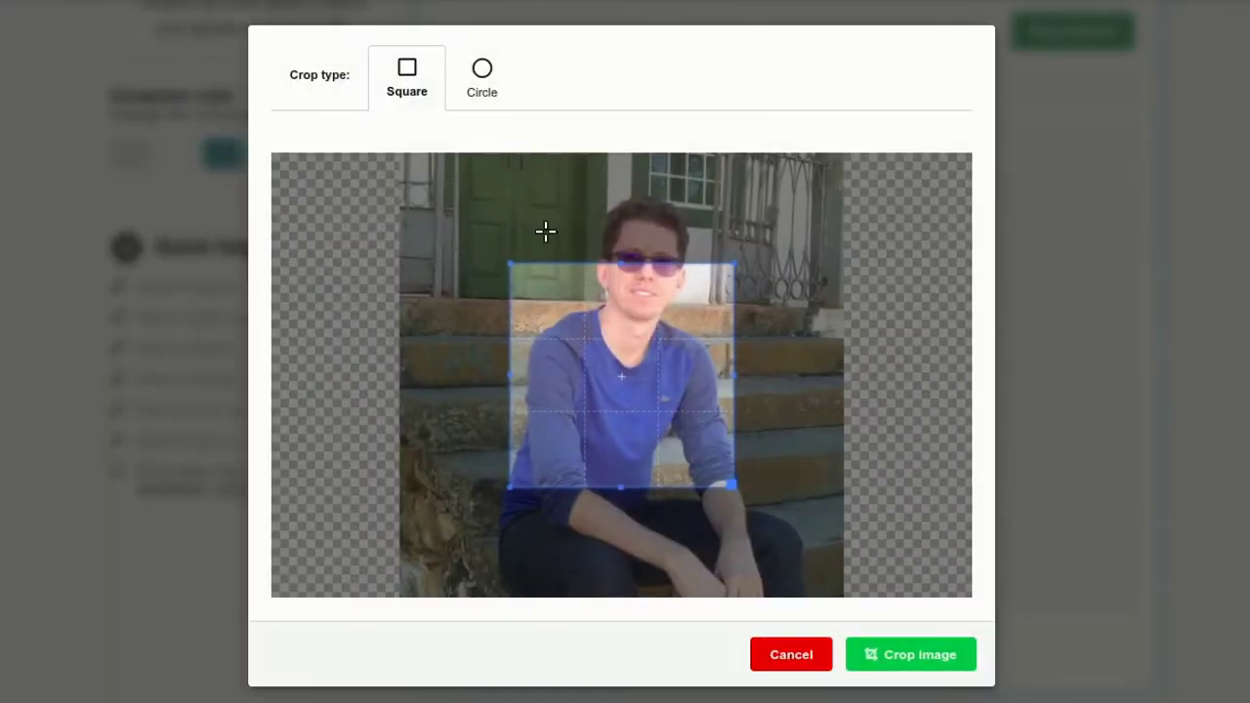
left_click(482, 95)
left_click_drag(611, 338, 603, 258)
left_click_drag(715, 397, 816, 498)
left_click_drag(759, 430, 714, 407)
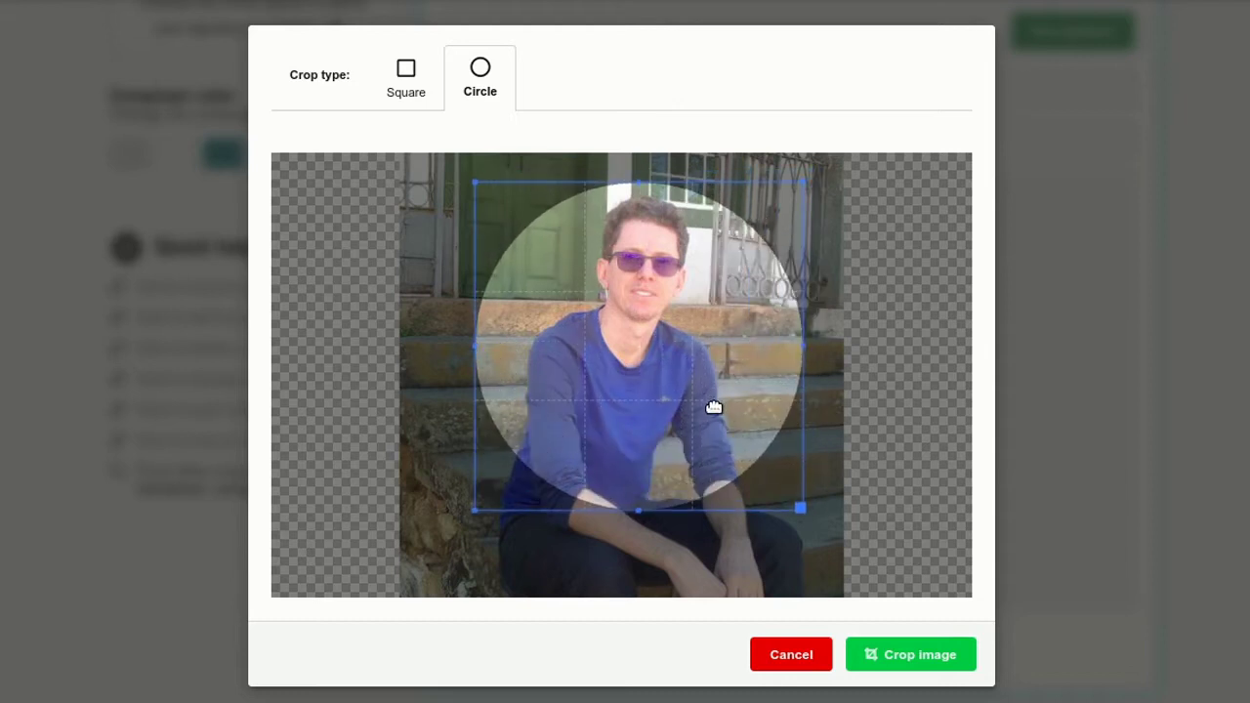
left_click(891, 654)
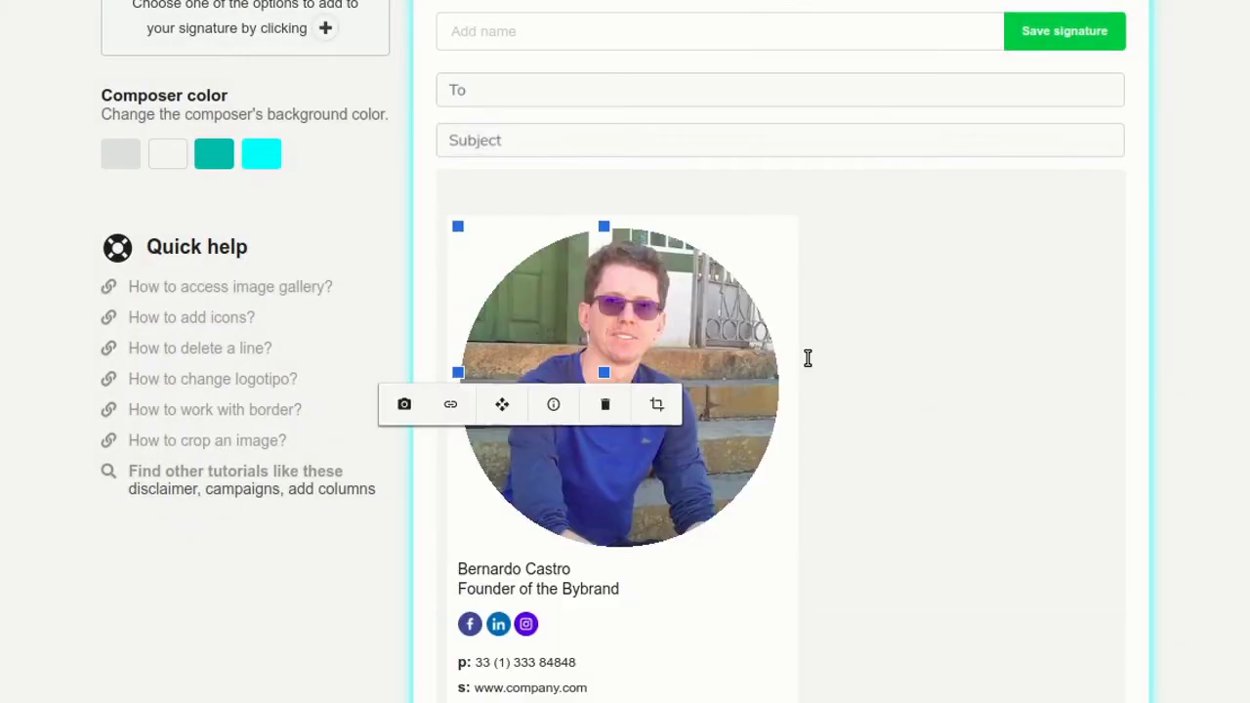
mouse_move(776, 226)
left_mouse_down()
mouse_move(689, 251)
mouse_move(596, 256)
left_mouse_up()
left_click(861, 291)
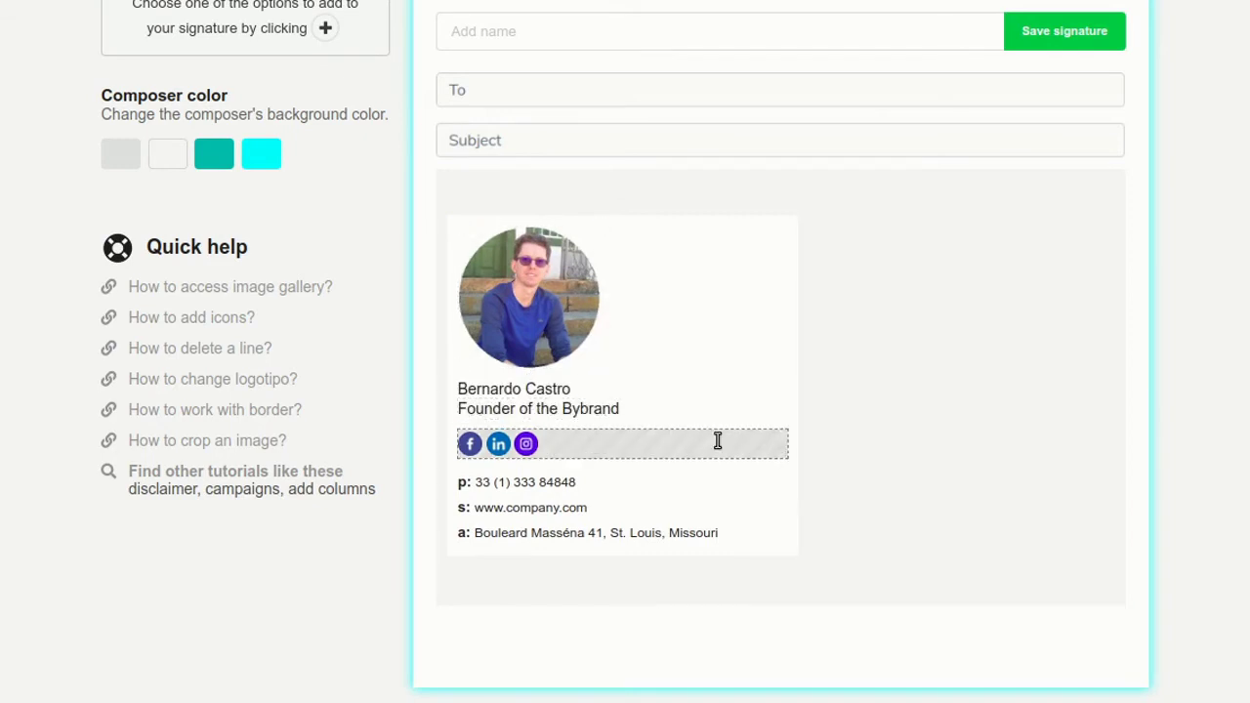
Step: Replace the Instagram icon with a slightly enlarged blue Twitter bird icon, and delete the Facebook icon from the row
left_click(527, 444)
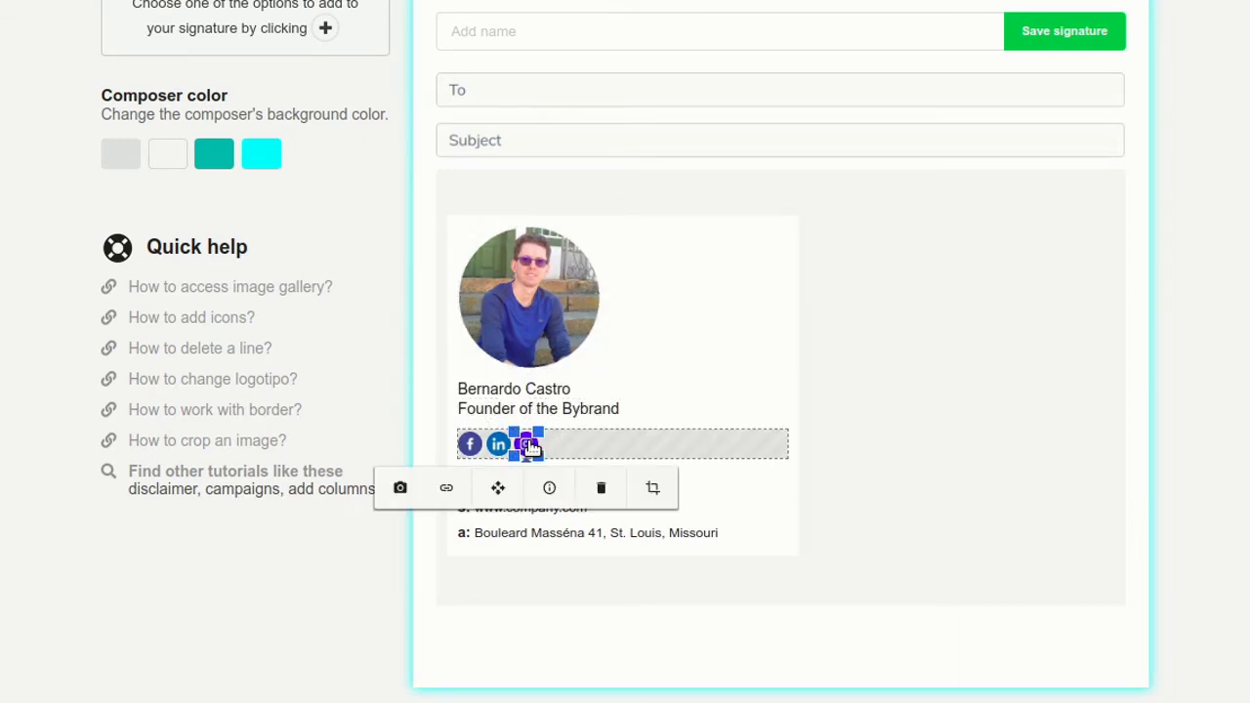
left_click(402, 487)
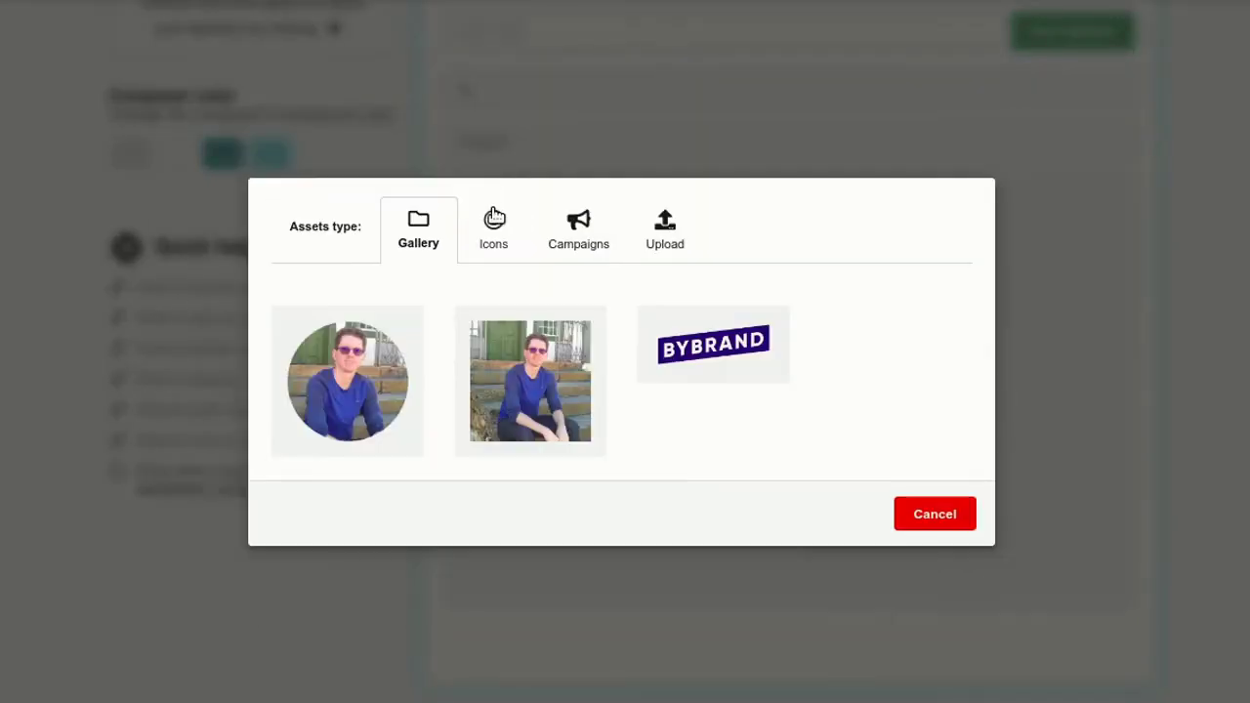
left_click(494, 216)
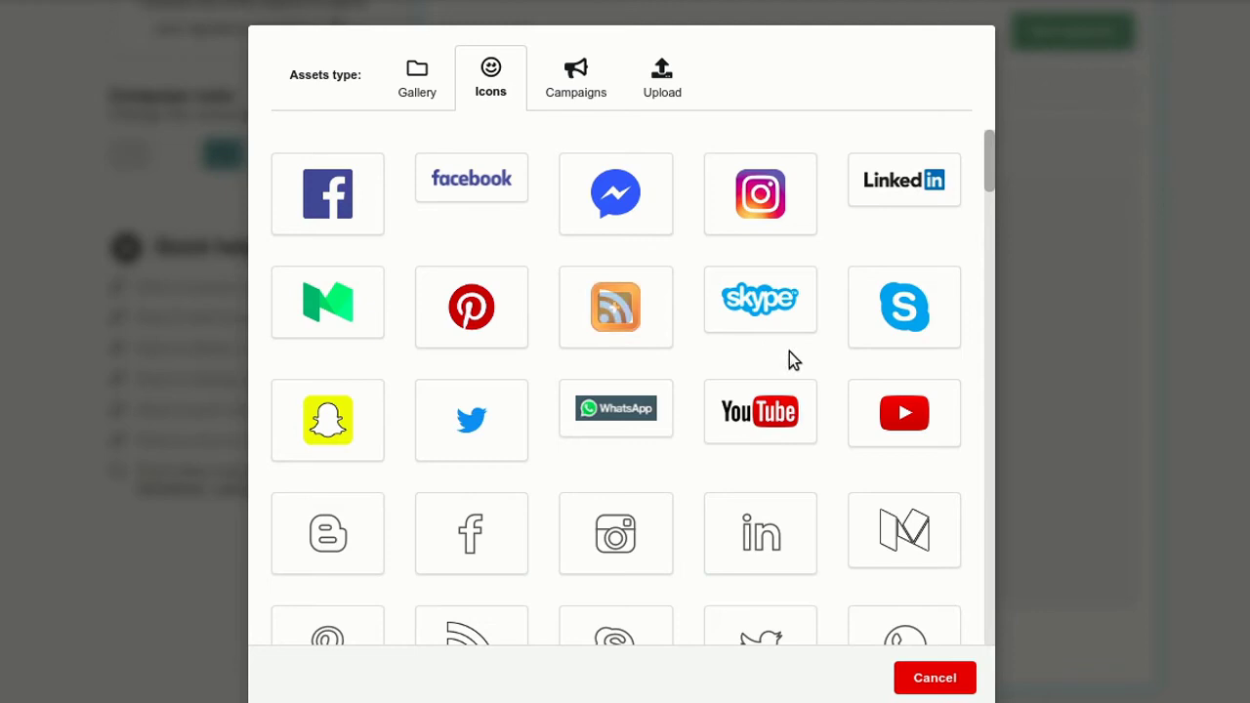
scroll(811, 357, "down", 1)
scroll(811, 358, "down", 1)
scroll(810, 358, "up", 2)
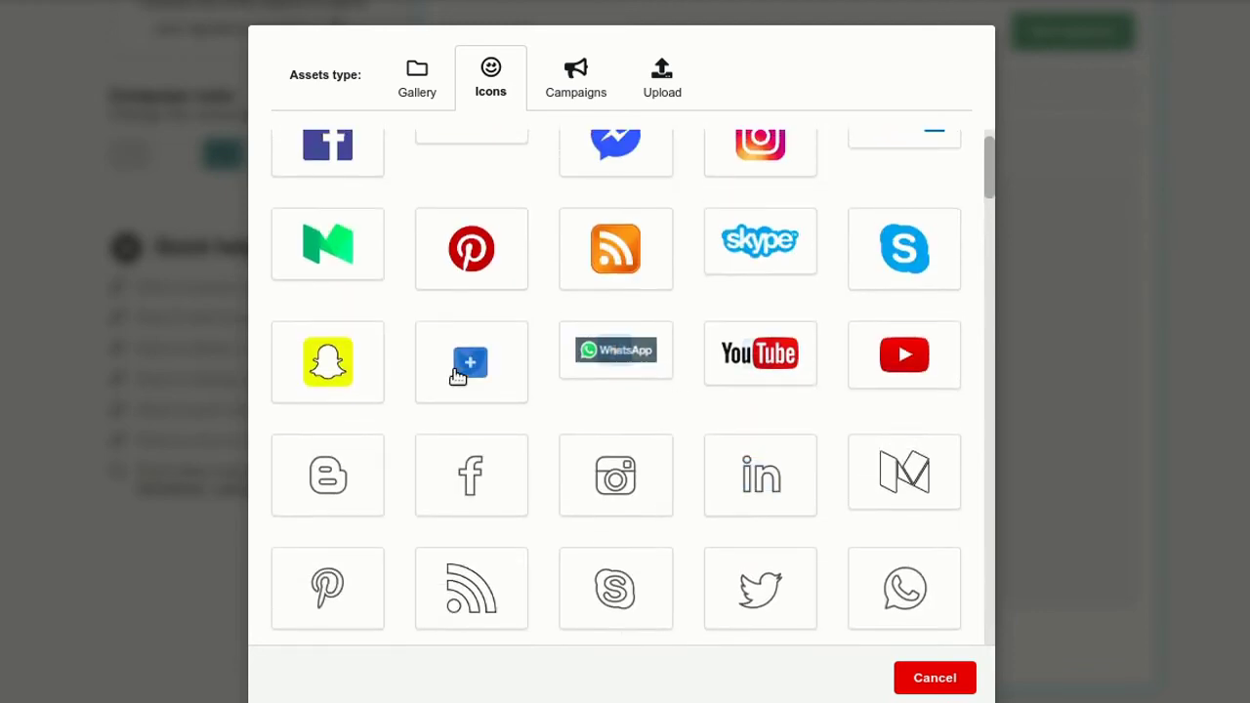
left_click(469, 367)
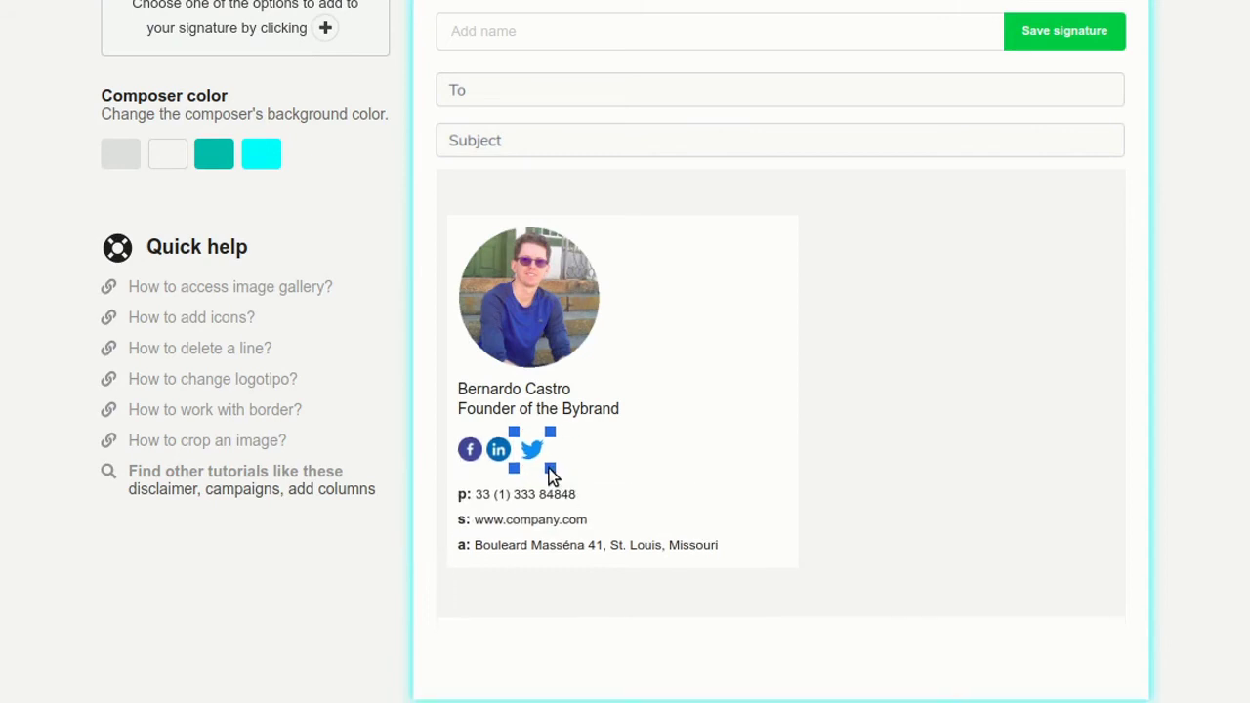
left_click_drag(544, 466, 550, 474)
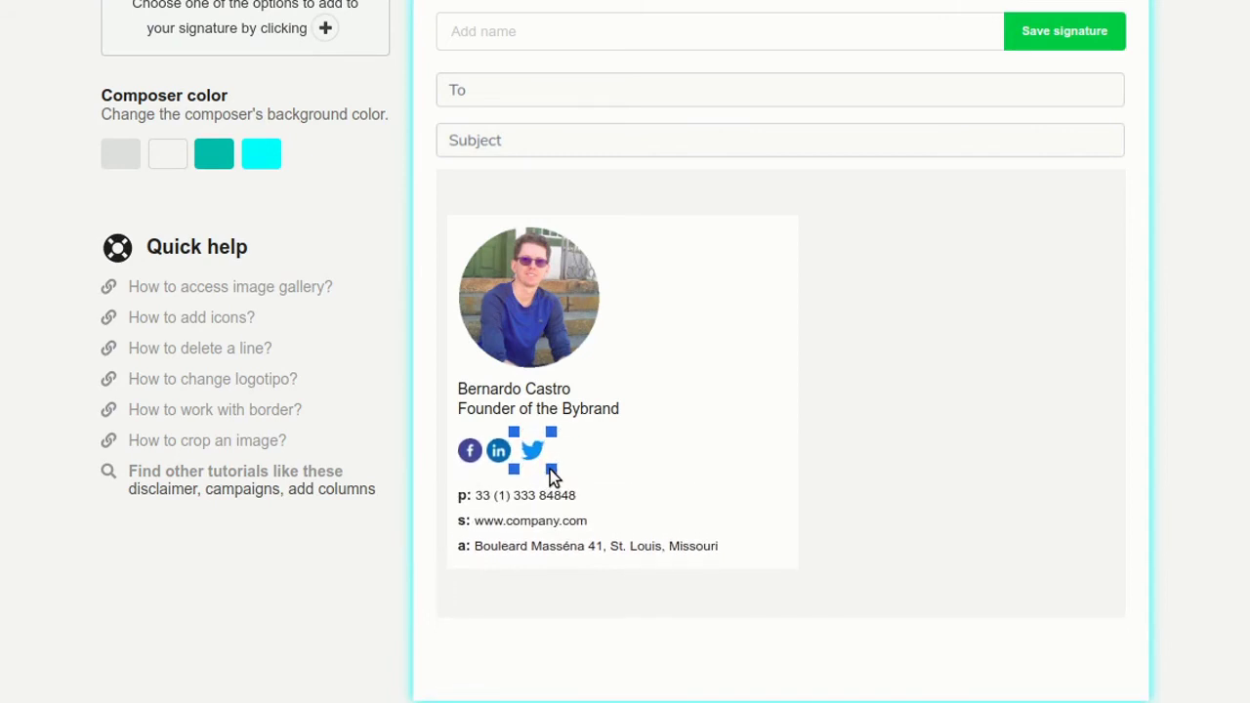
left_click(468, 452)
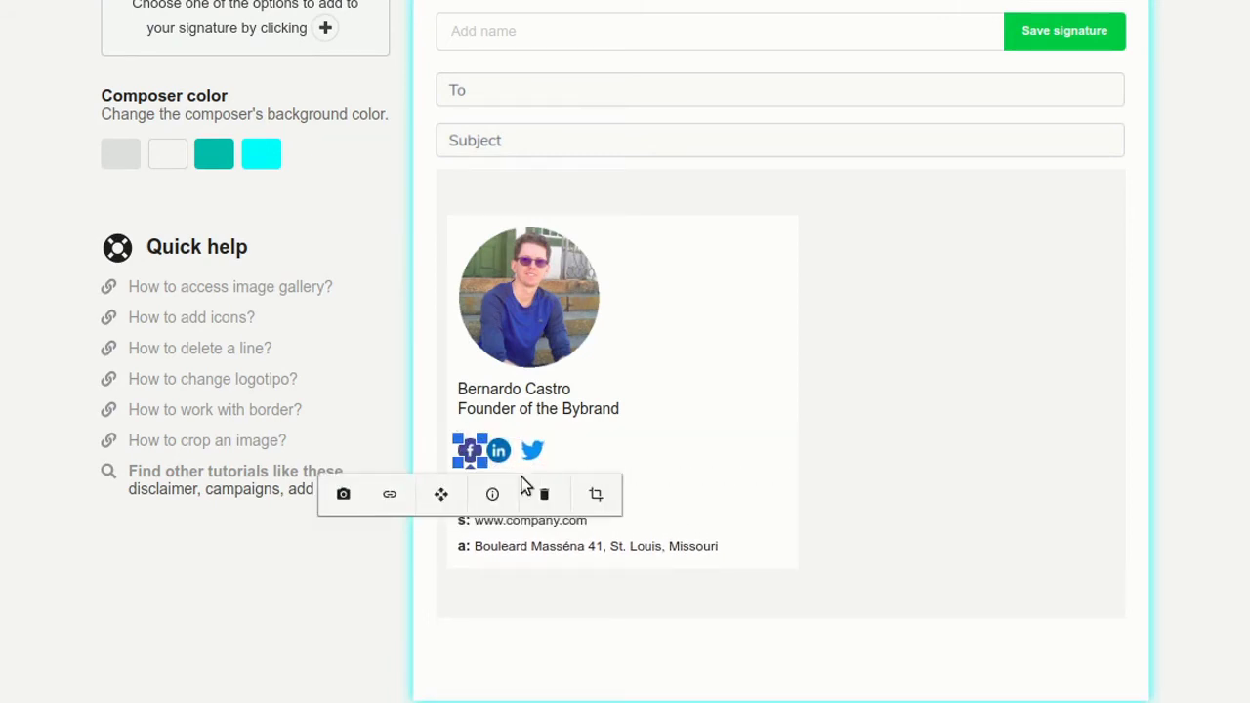
left_click(544, 494)
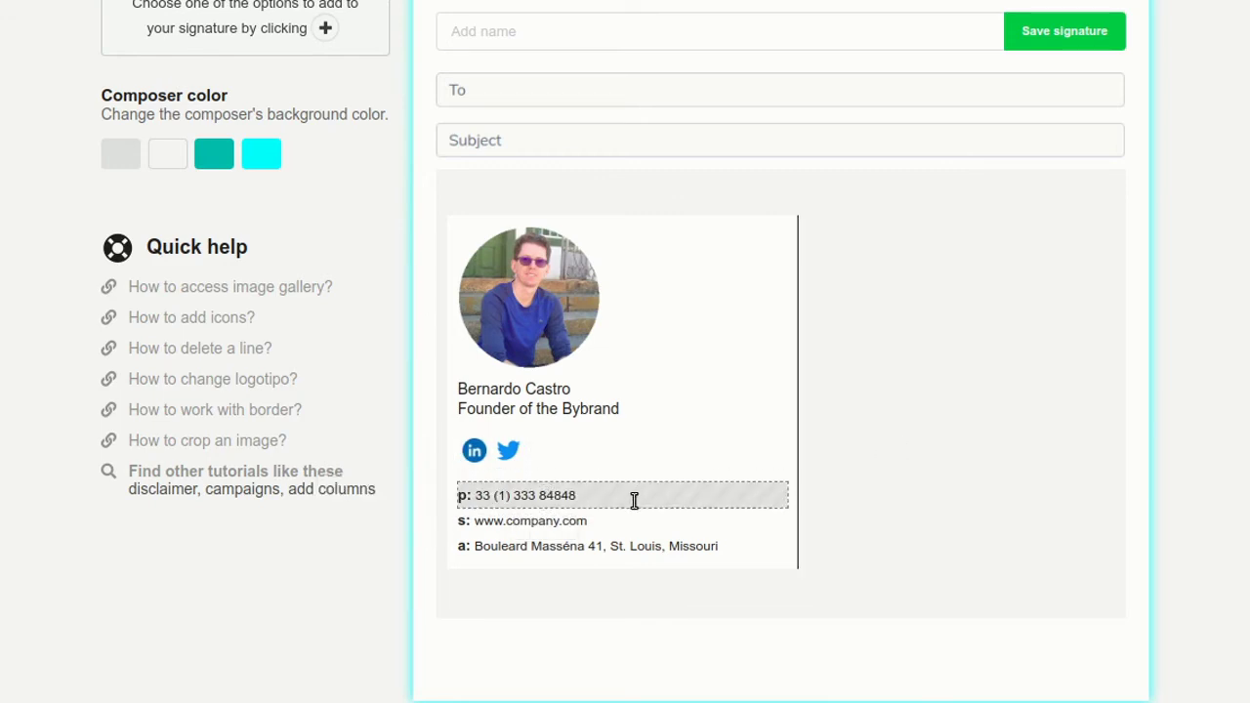
Step: Replace the sample phone number on the "p:" line with the signer's phone number
left_click(728, 497)
key("BackSpace")
key("BackSpace")
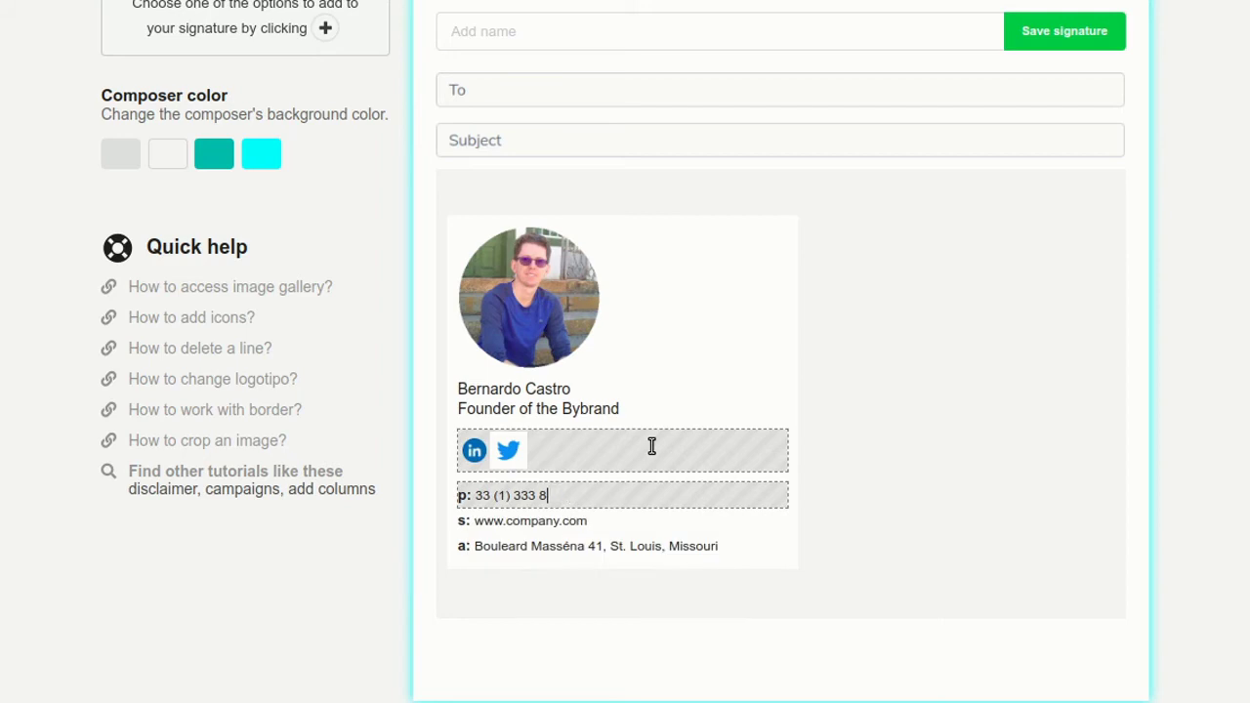
type("(")
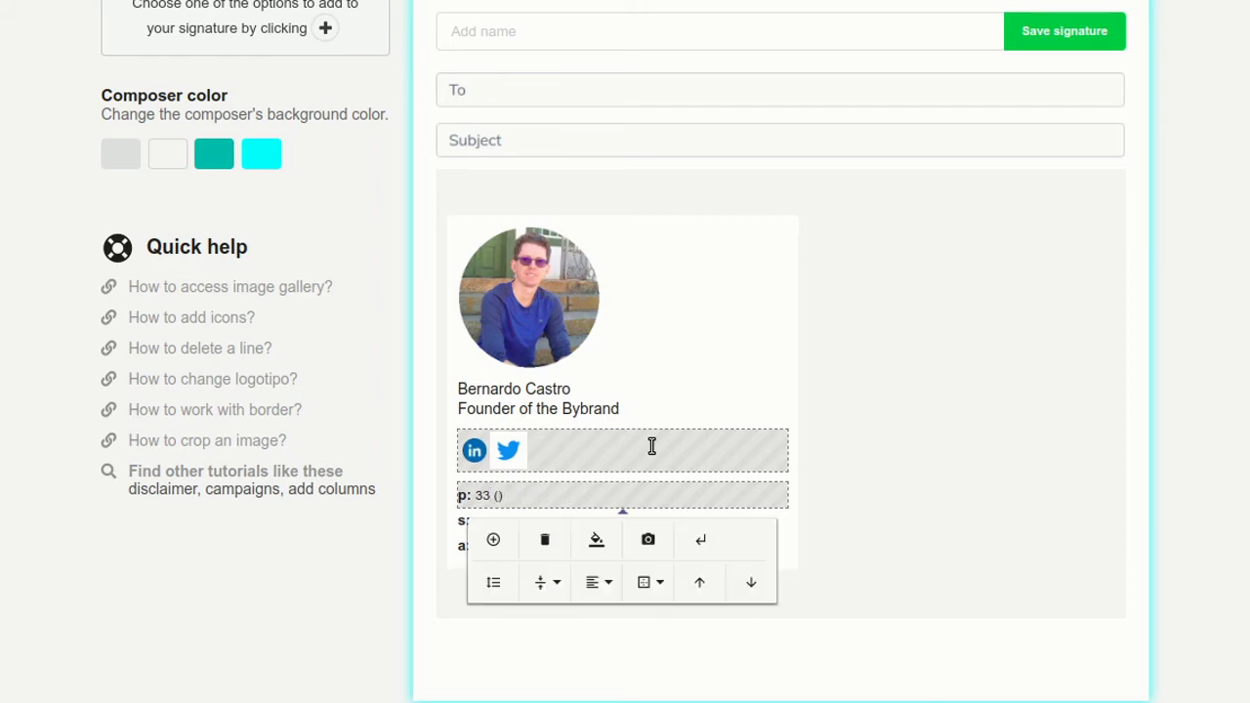
key("Right")
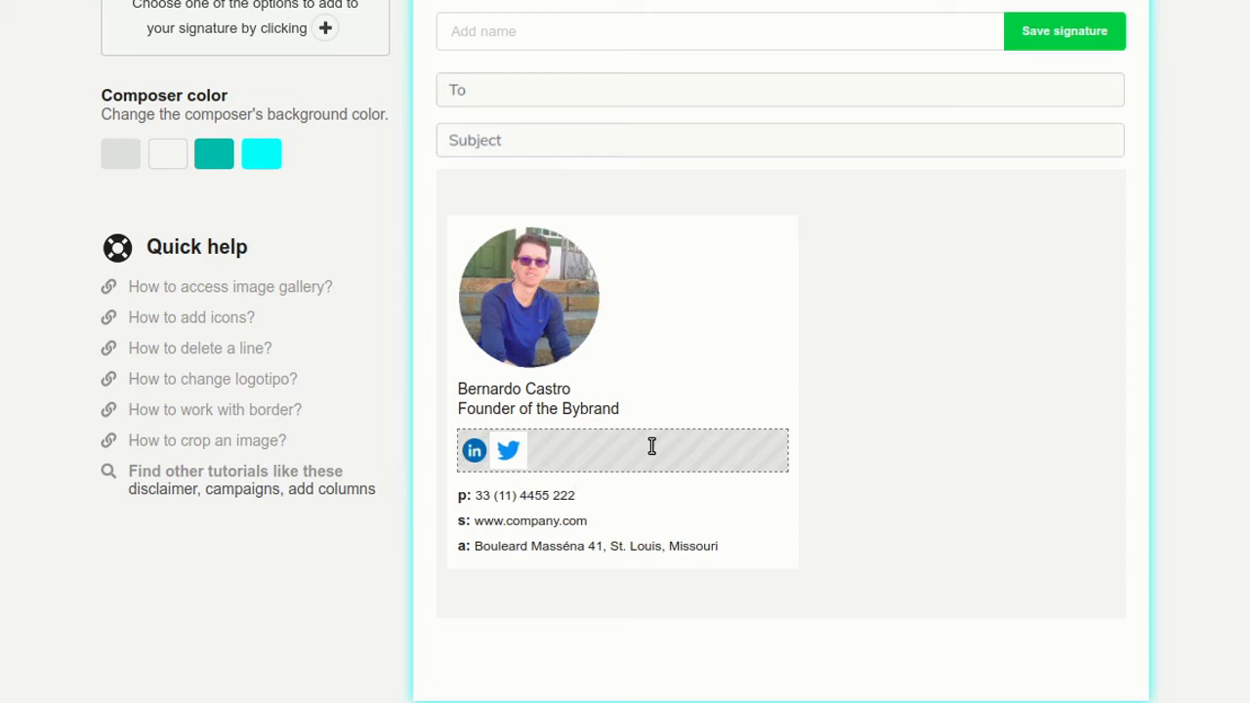
left_click(634, 517)
key("BackSpace")
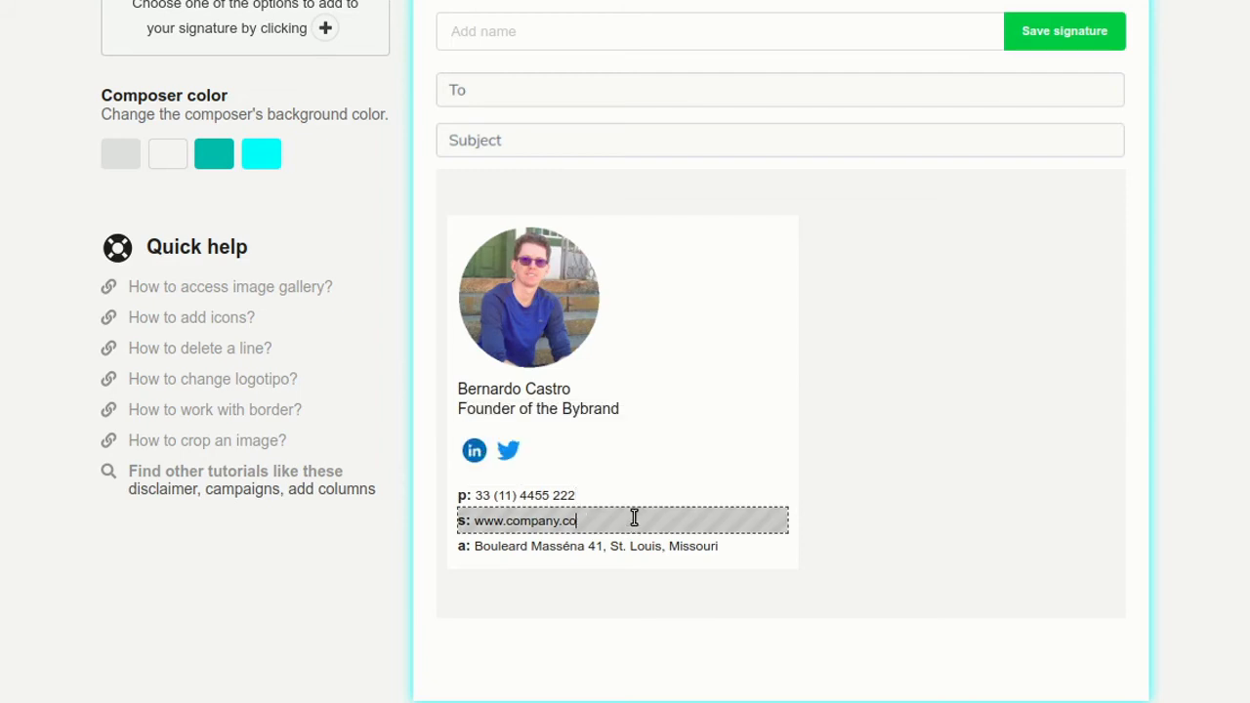
key("BackSpace")
key("BackSpace")
key("BackSpace")
key("BackSpace")
key("BackSpace")
key("BackSpace")
key("BackSpace")
key("BackSpace")
left_click(743, 545)
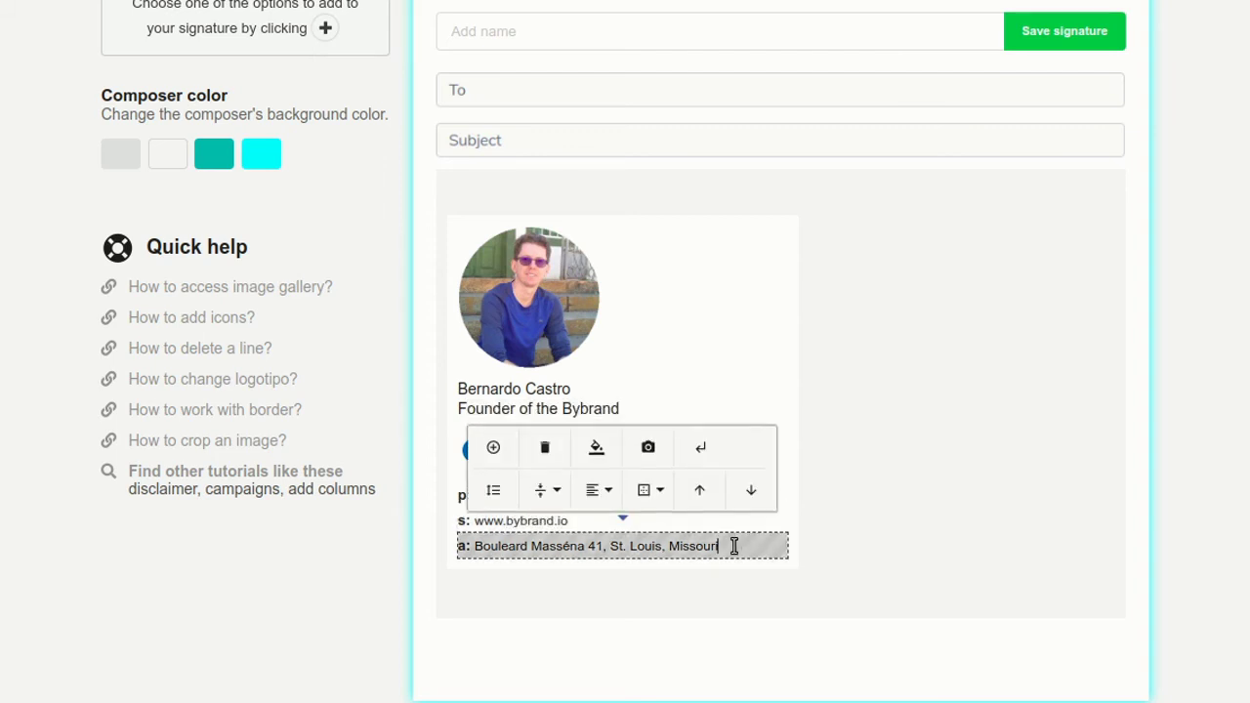
left_click(547, 449)
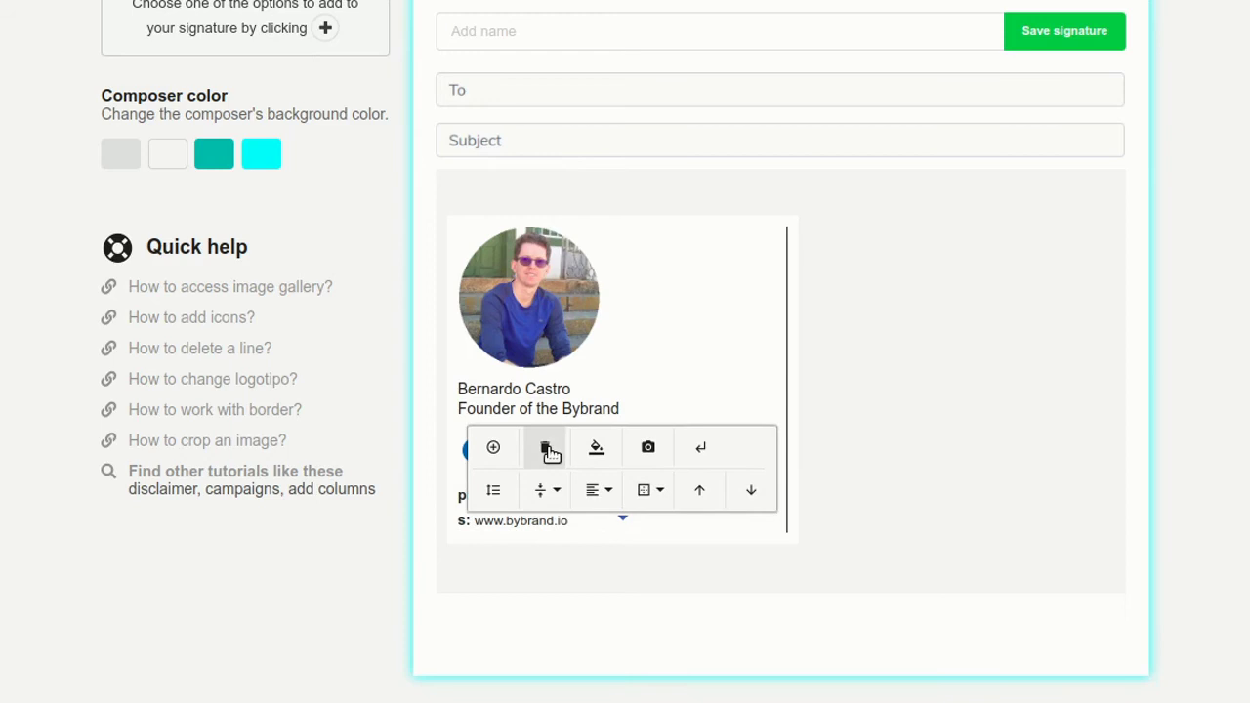
Step: Set the font size of the phone number and the website address to 13
left_click_drag(475, 495, 580, 495)
left_click(525, 534)
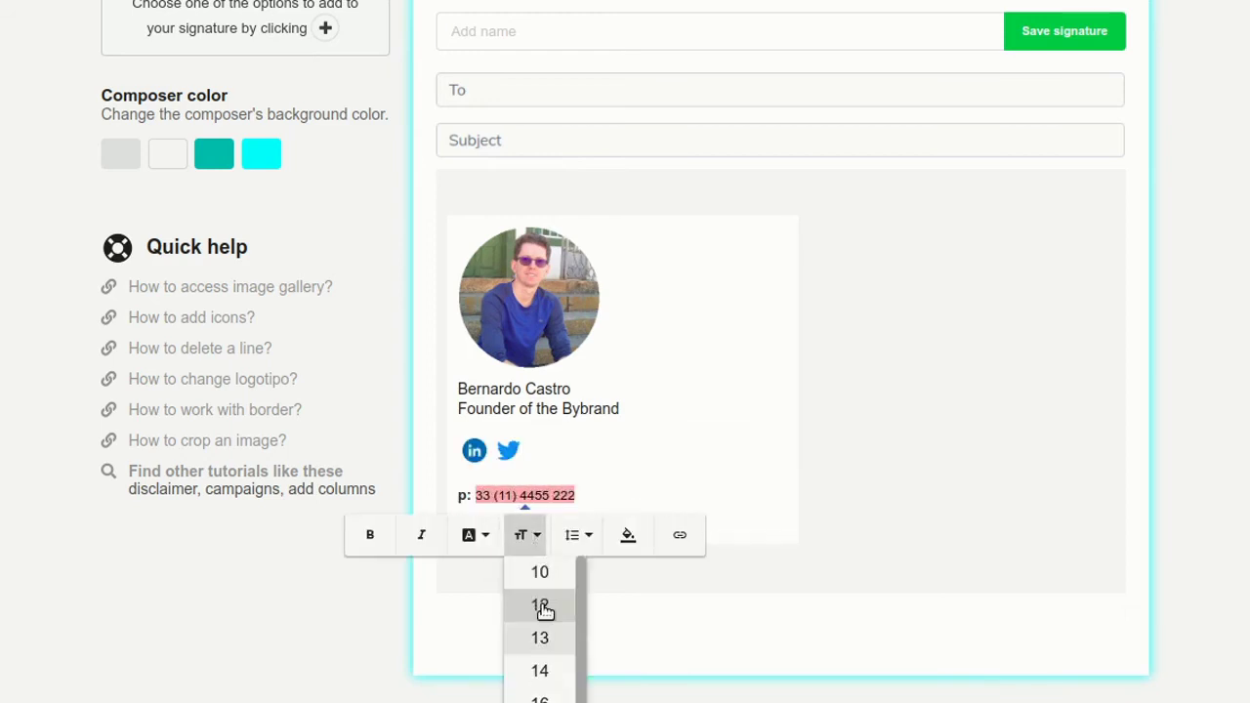
left_click(542, 640)
left_click(542, 640)
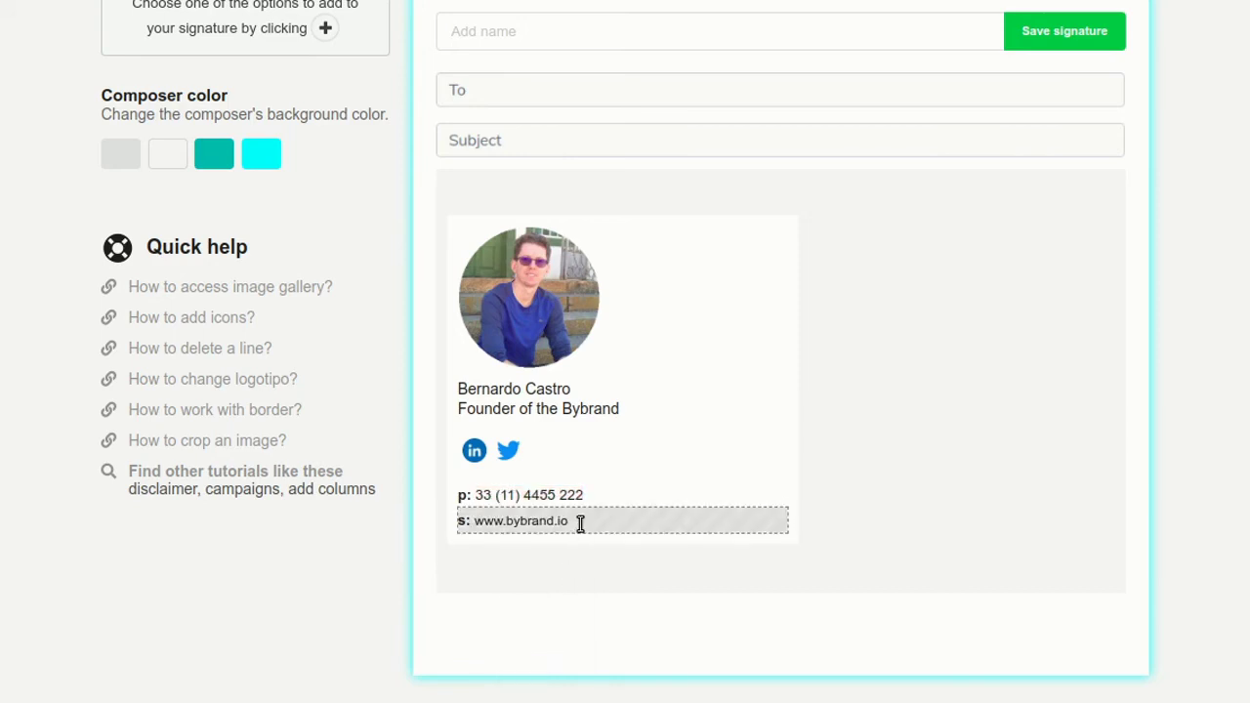
left_click_drag(581, 522, 475, 525)
left_click(520, 559)
left_click(540, 664)
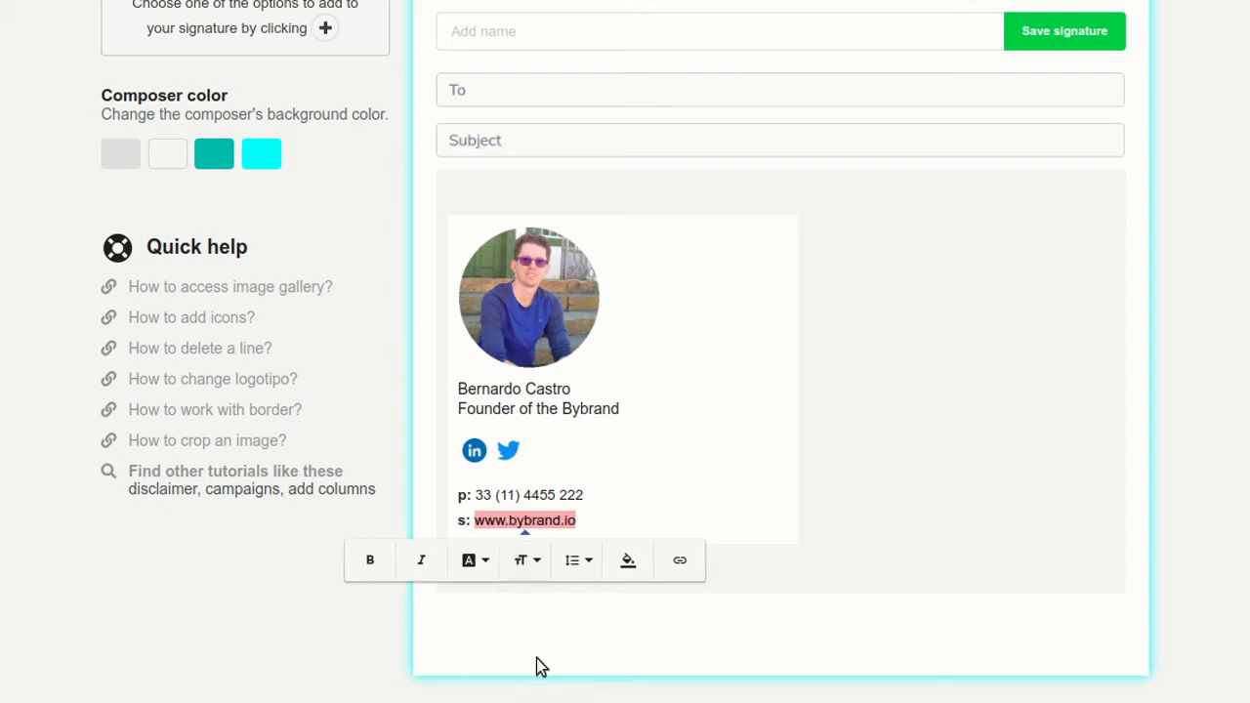
Step: Save the finished signature under the name "Personal" and copy it for pasting in email
left_click(573, 634)
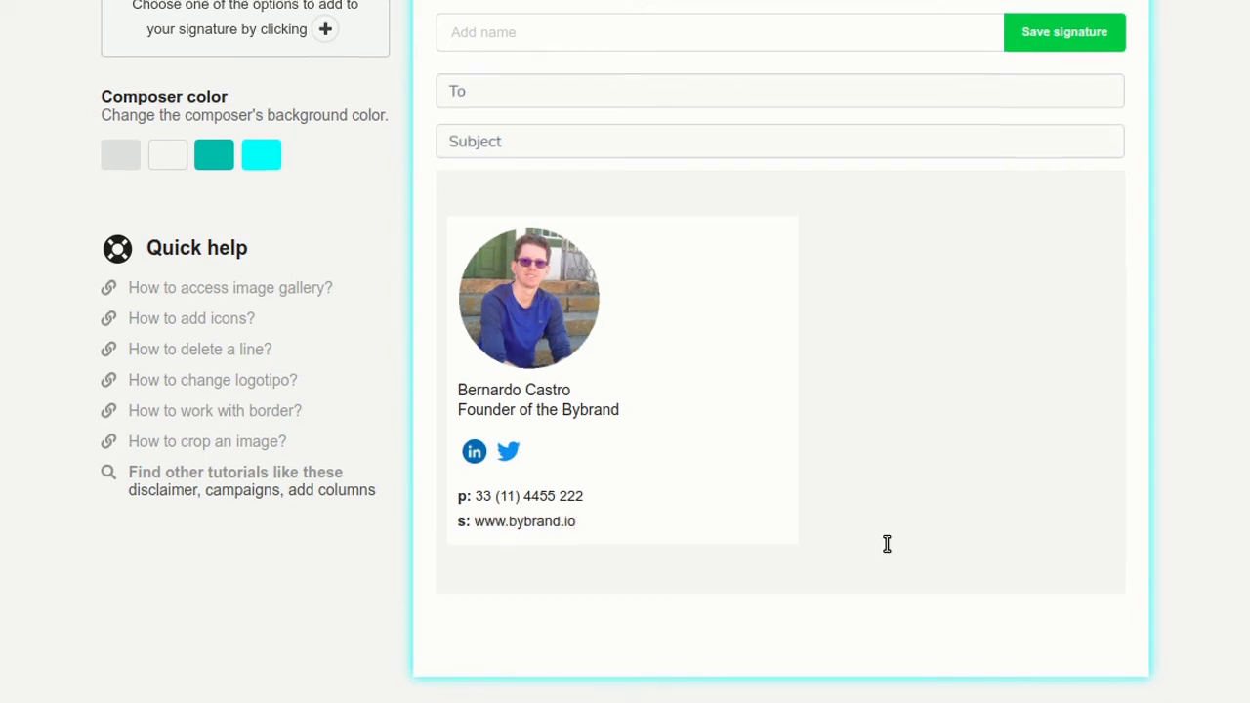
scroll(884, 546, "up", 1)
scroll(875, 531, "up", 1)
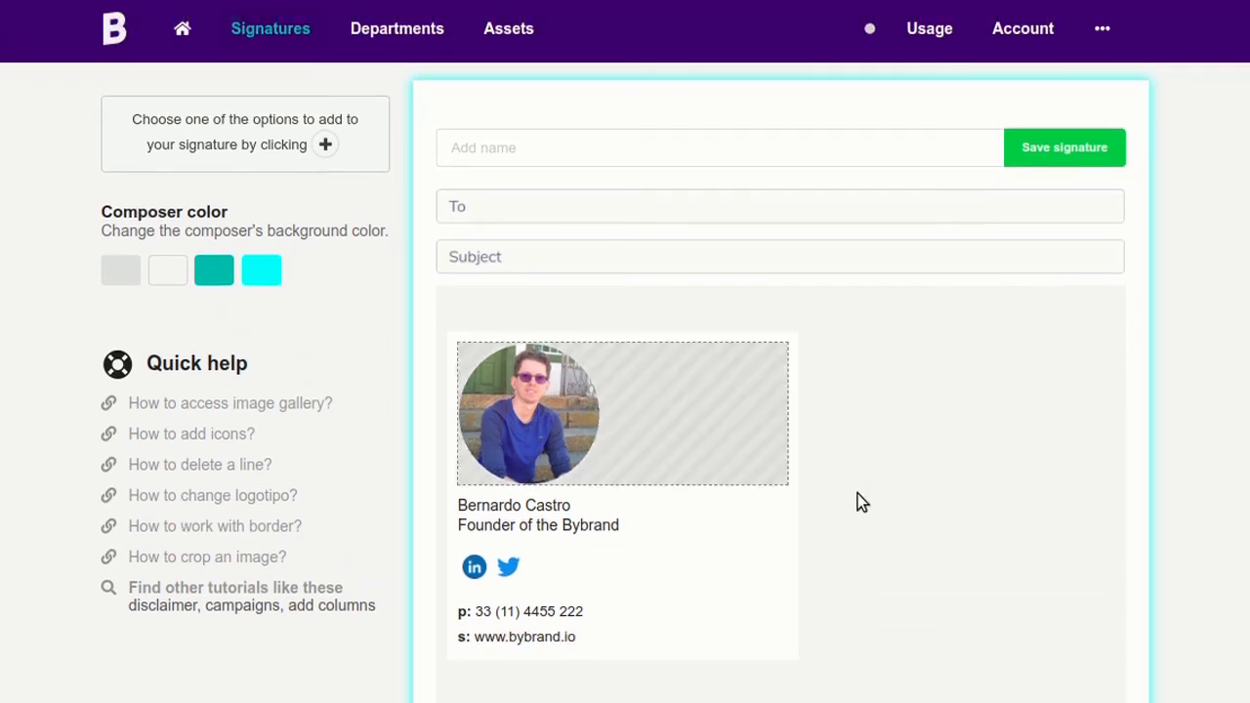
left_click(614, 144)
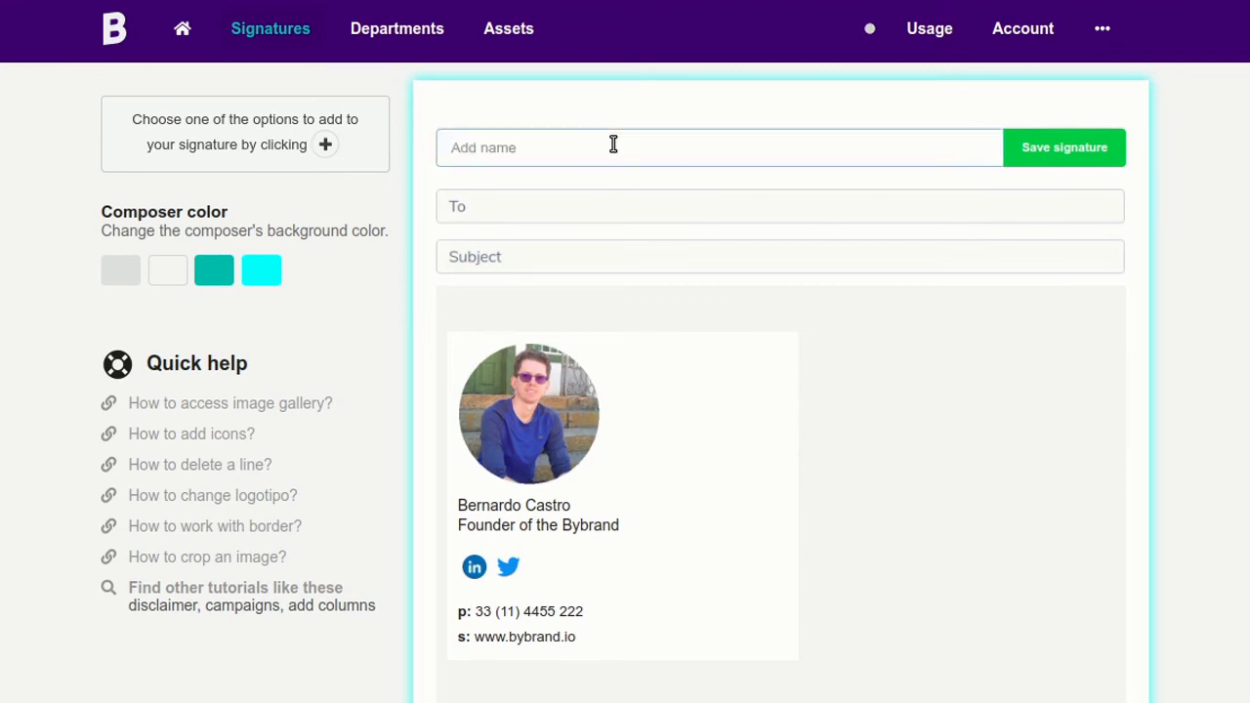
type("Personal")
scroll(613, 143, "down", 1)
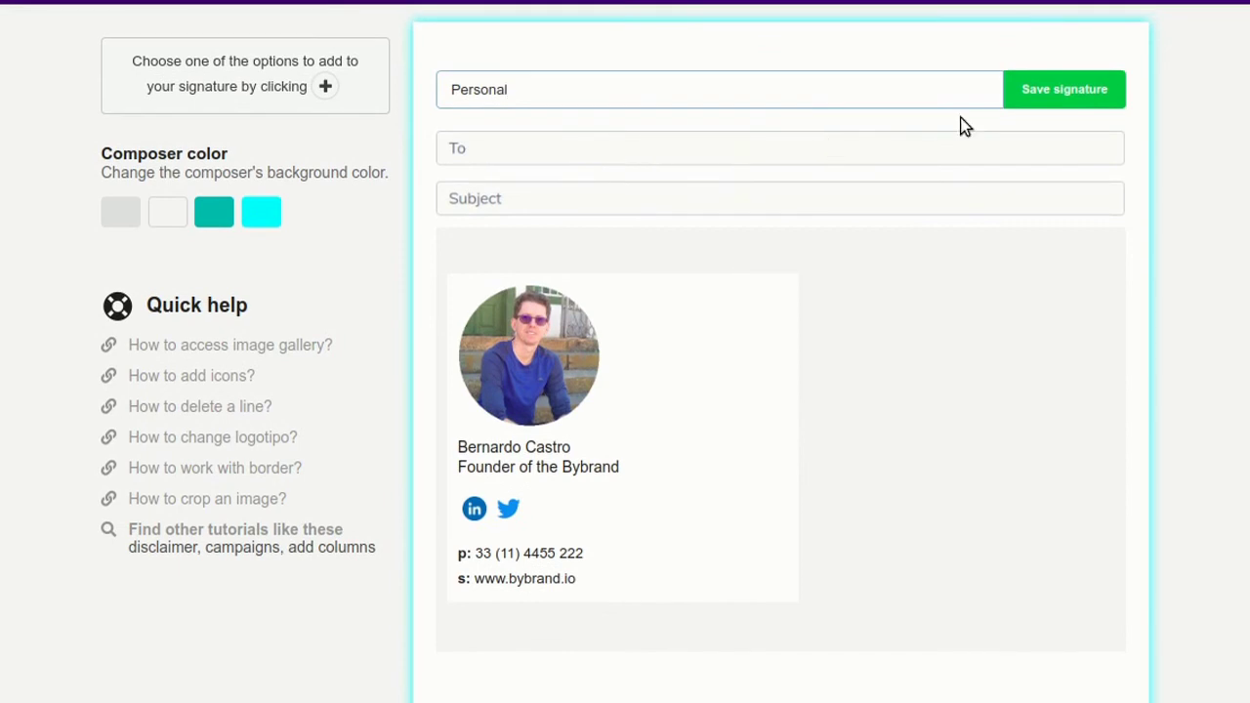
left_click(1064, 91)
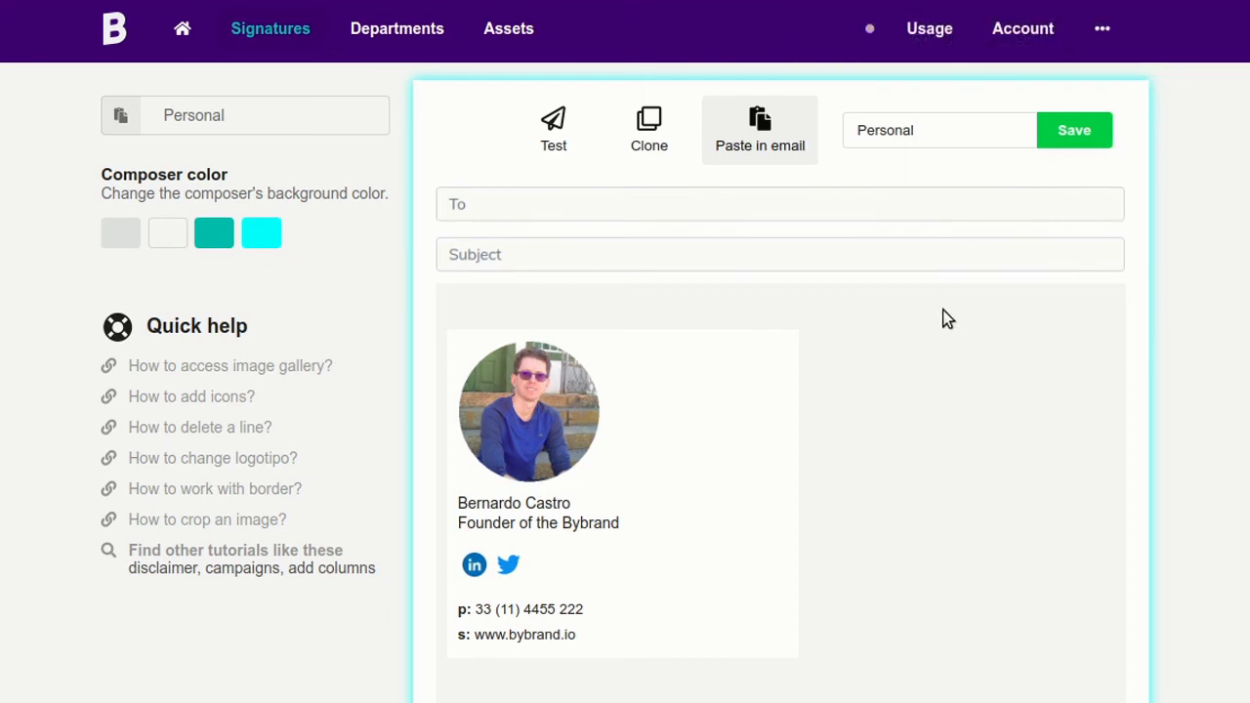
left_click(765, 146)
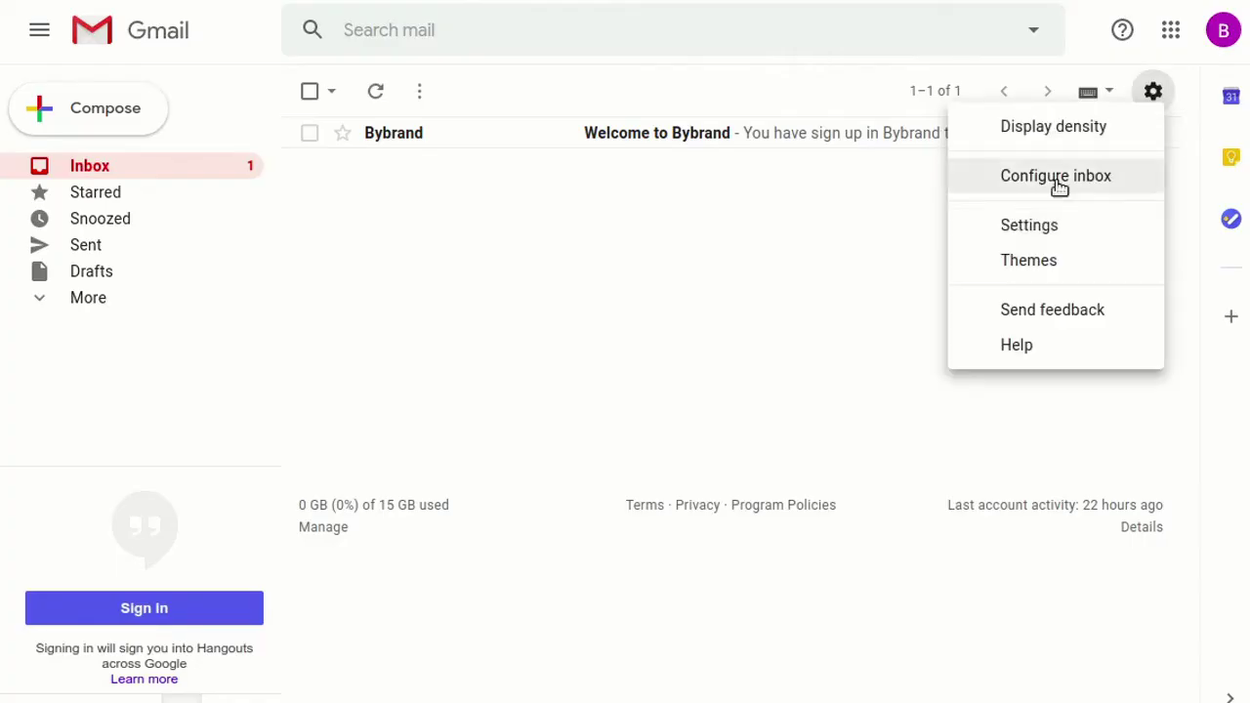
Step: Switch to Gmail, create a new signature named "Personal" in the general settings, and paste the copied signature into it
left_click(1027, 227)
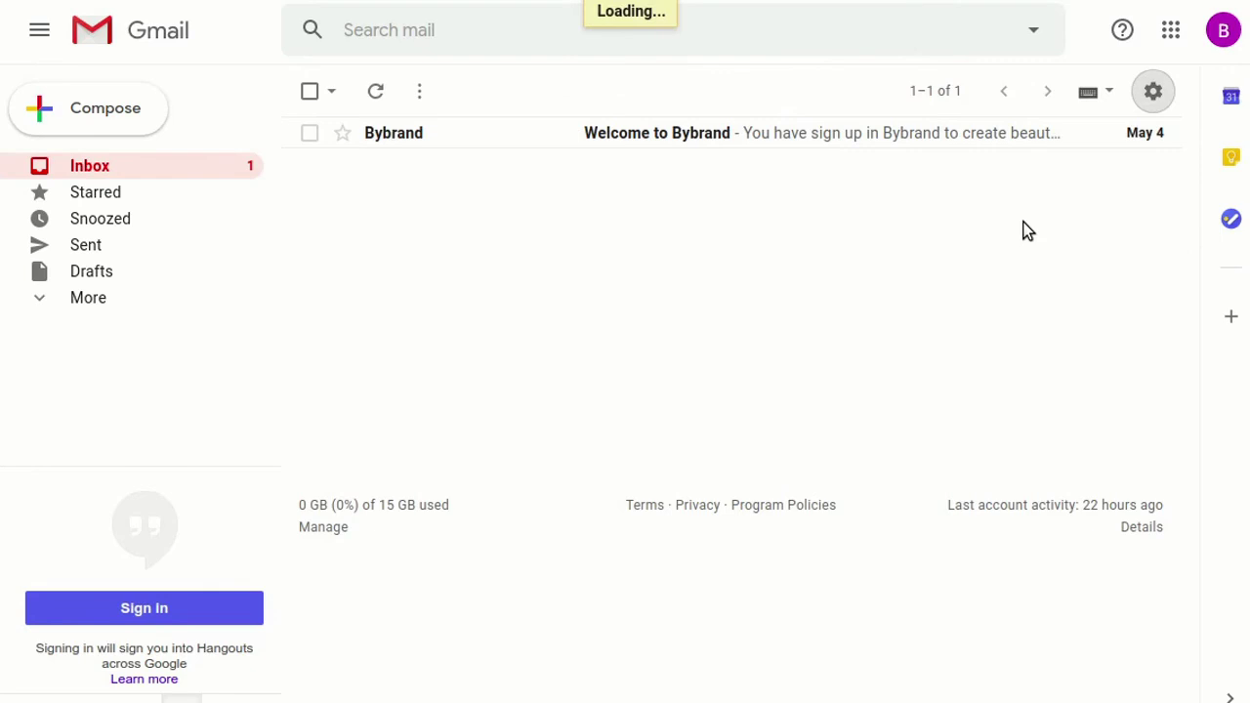
left_click_drag(1187, 238, 1208, 623)
left_click(506, 402)
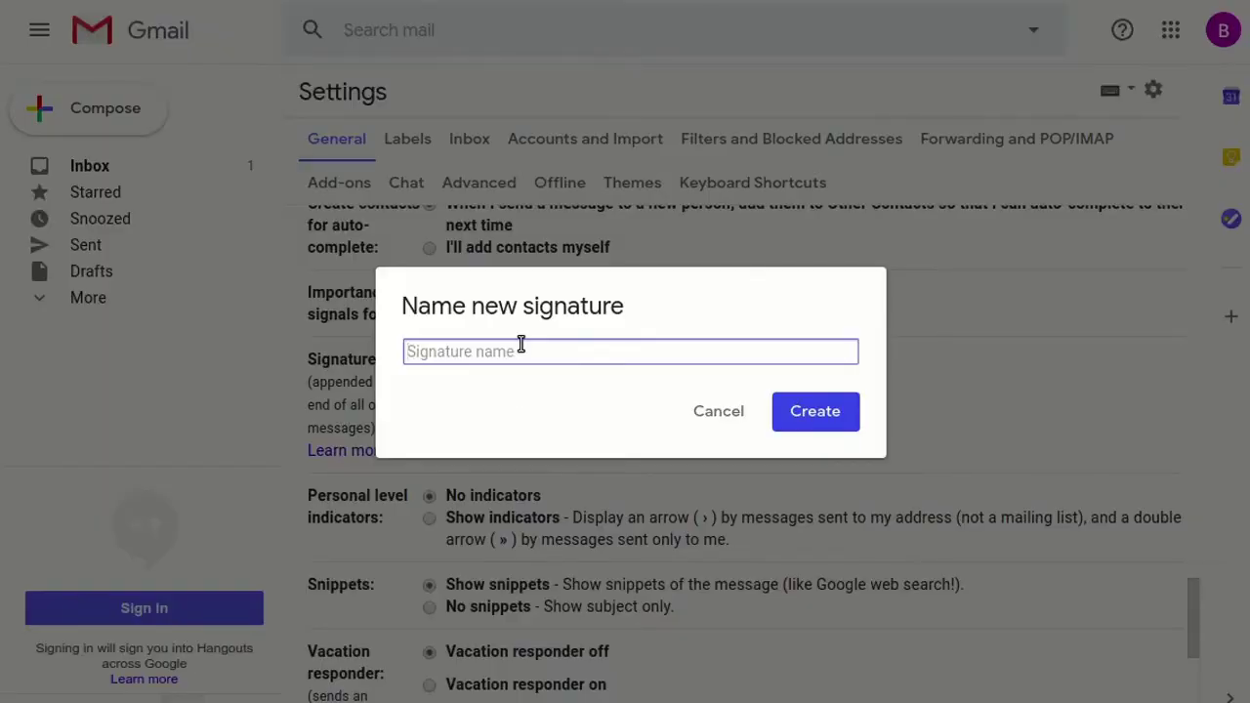
type("Personal")
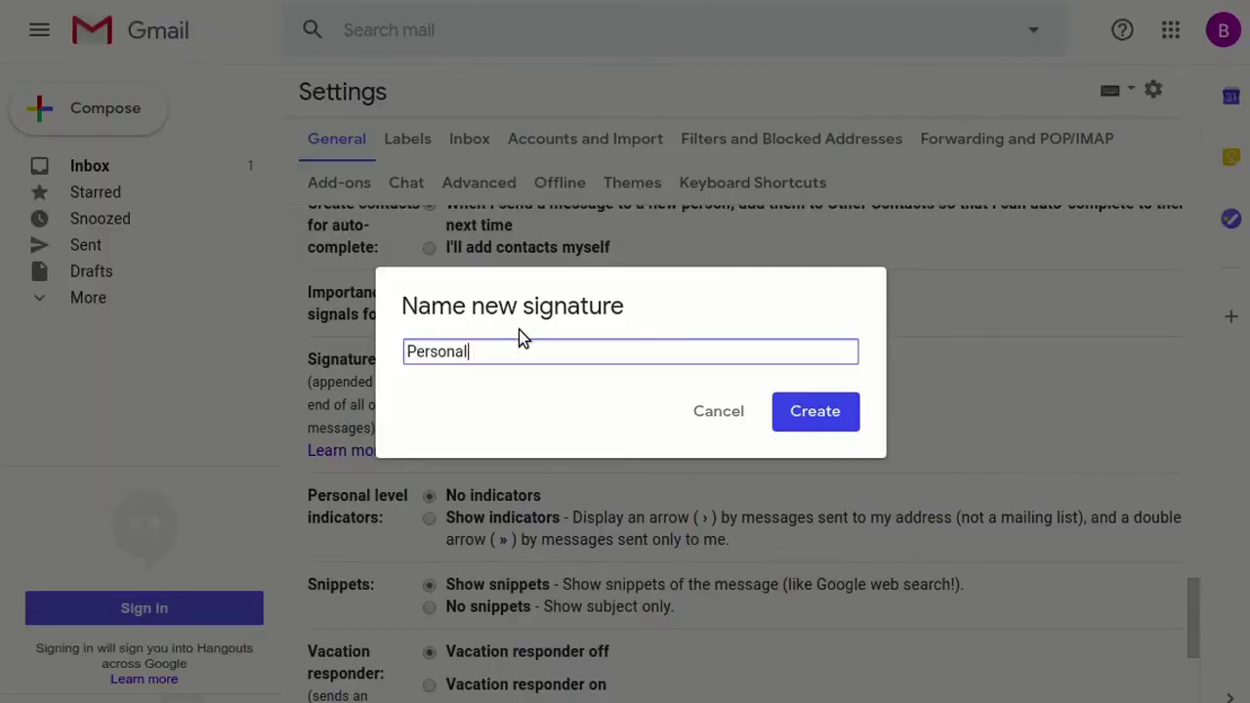
left_click(807, 411)
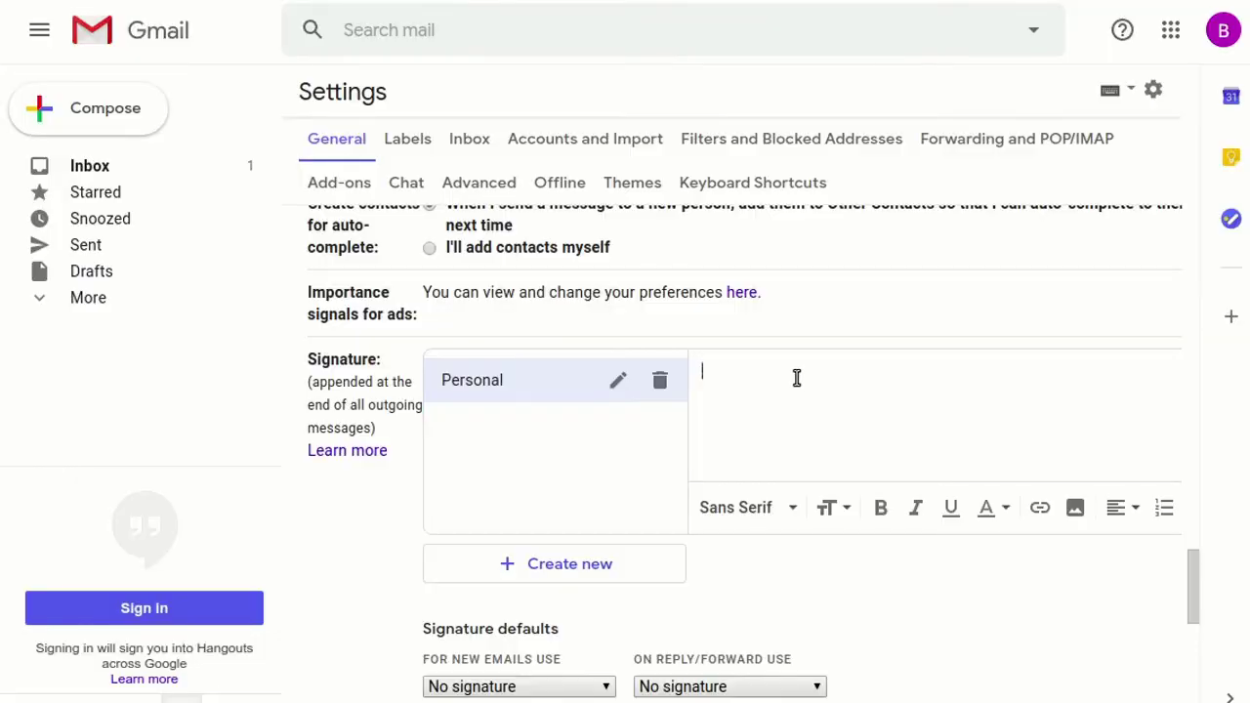
right_click(769, 374)
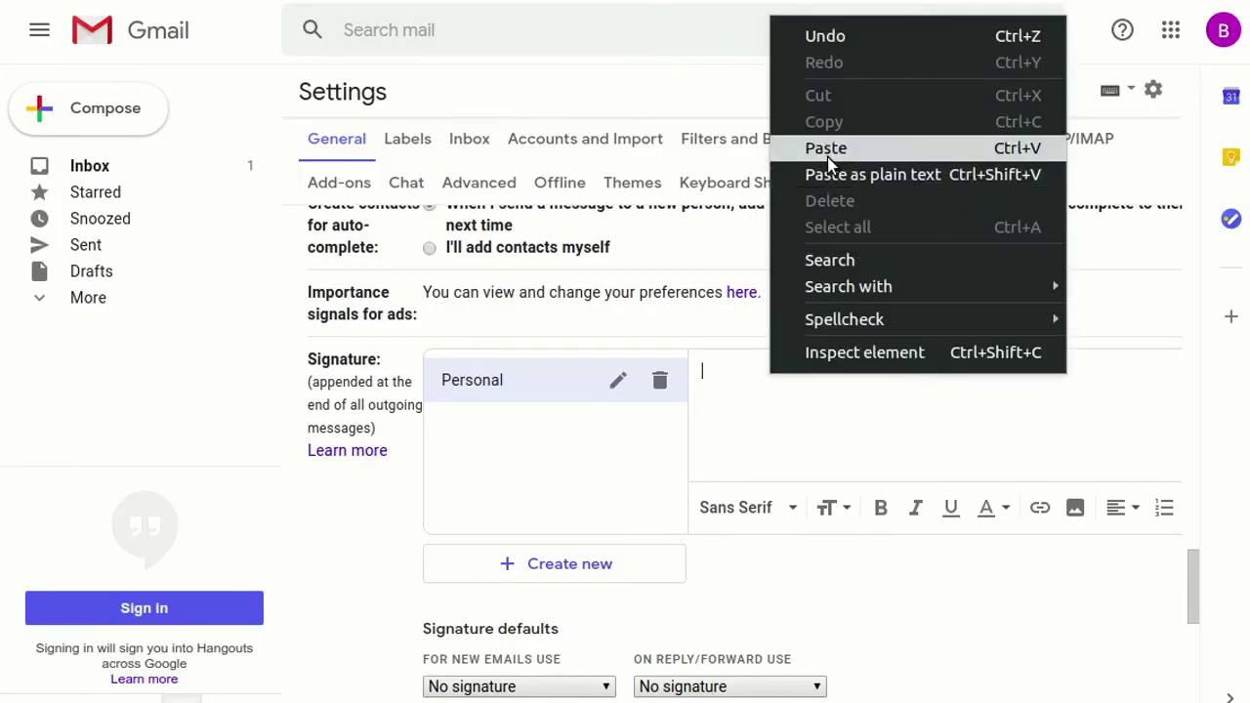
left_click(829, 149)
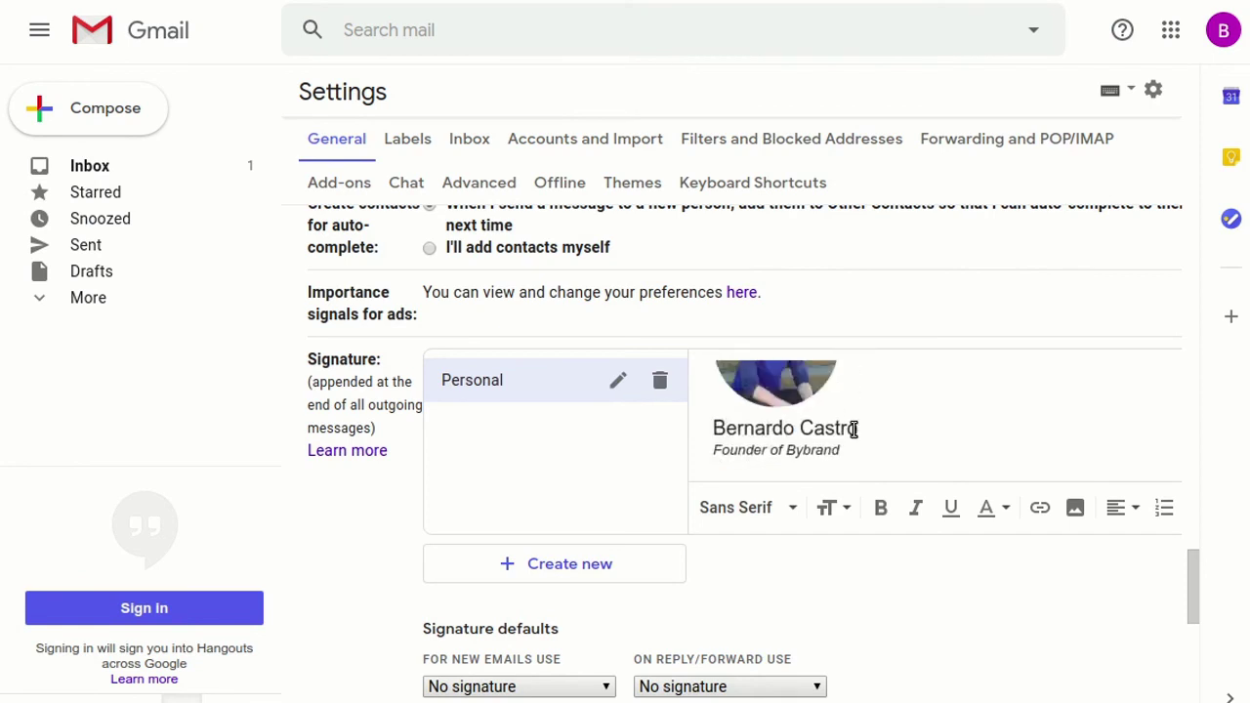
Step: Set "Personal" as the default signature for new emails and for replies and forwards, and save the settings changes
scroll(619, 519, "down", 2)
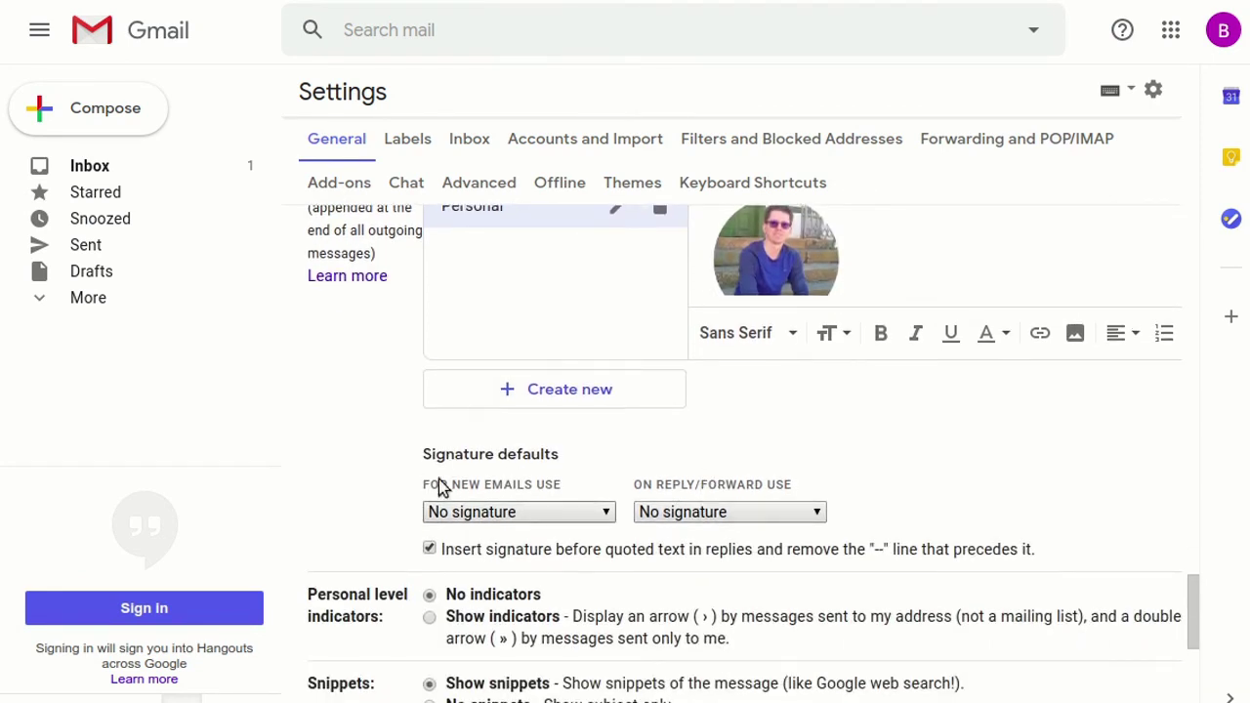
left_click(471, 511)
left_click(472, 550)
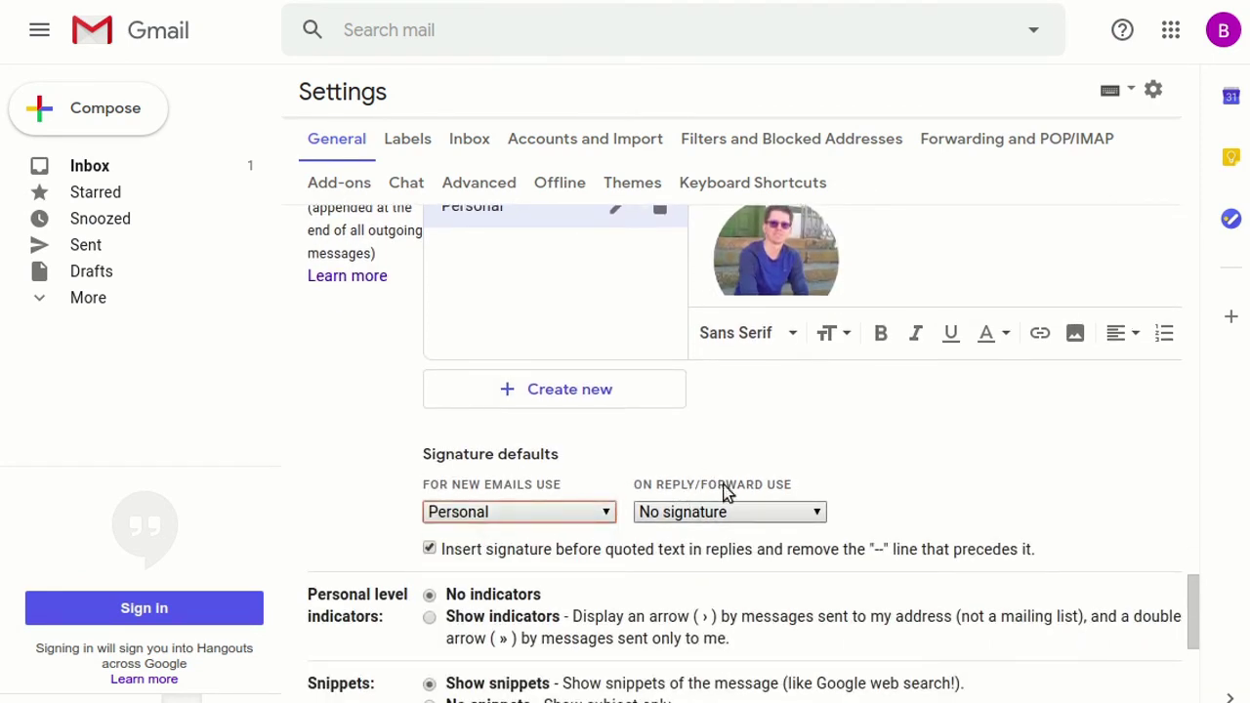
left_click(741, 514)
left_click(682, 553)
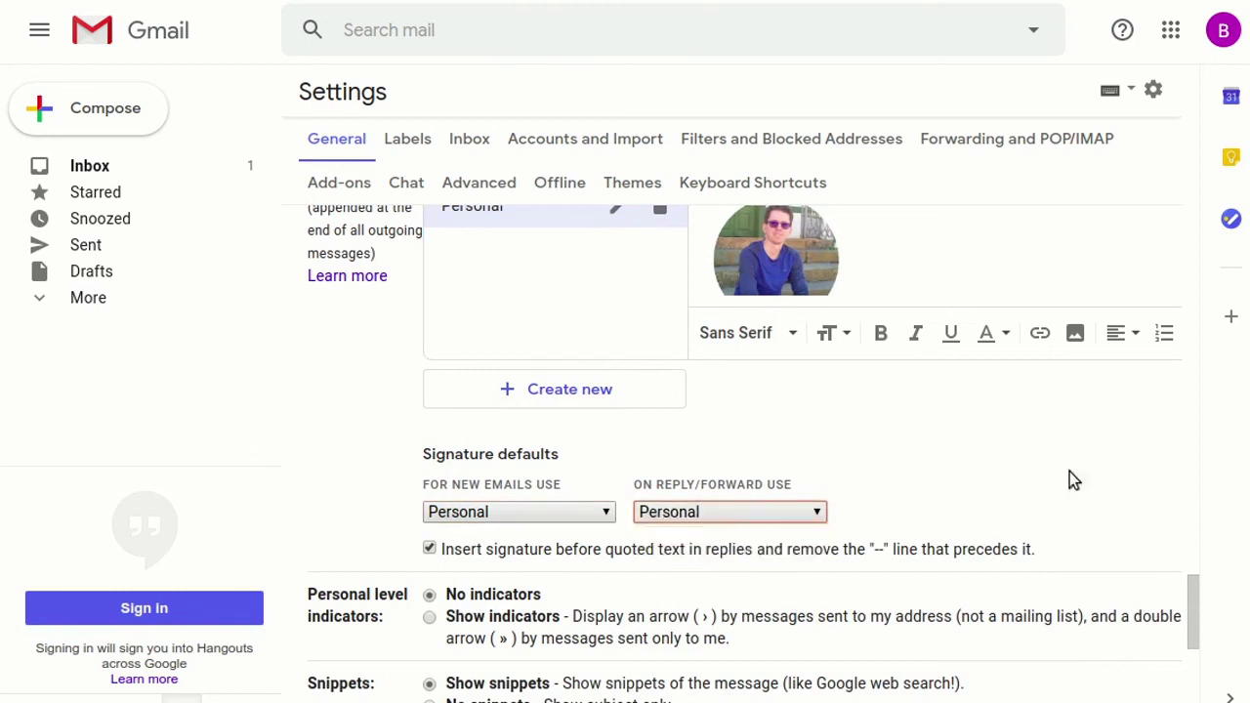
scroll(1124, 528, "down", 3)
left_click_drag(1194, 621, 1199, 678)
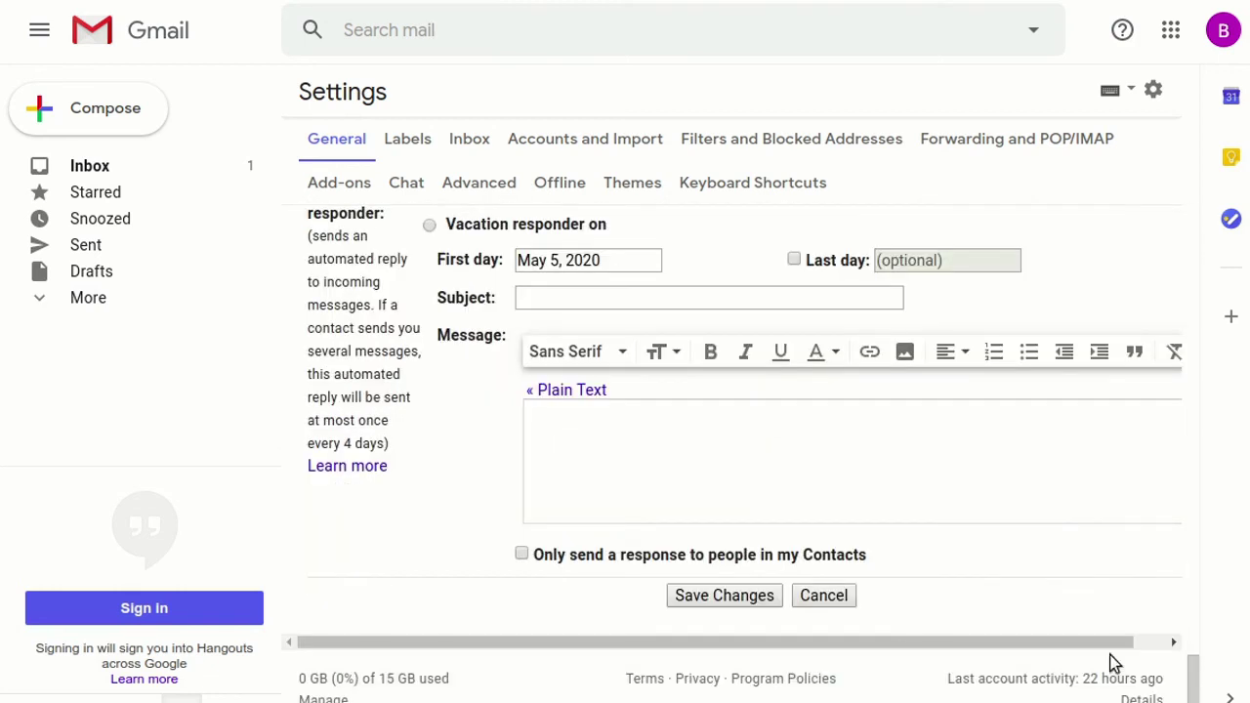
left_click(748, 602)
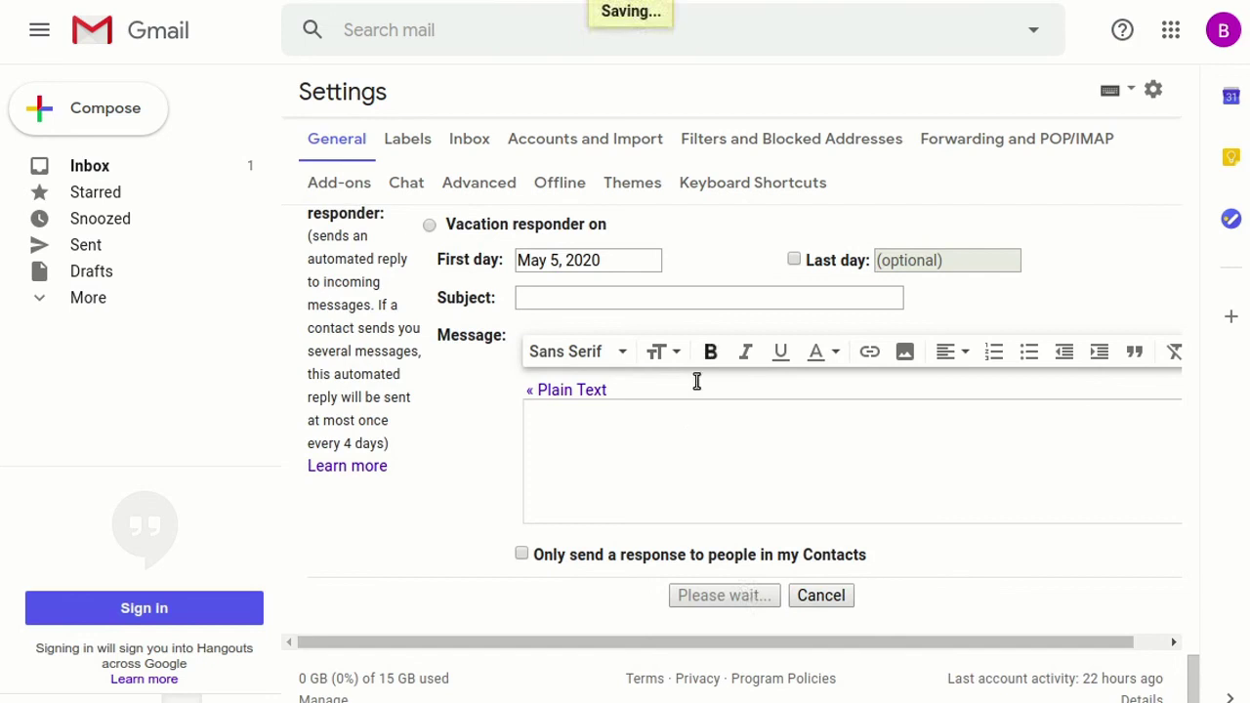